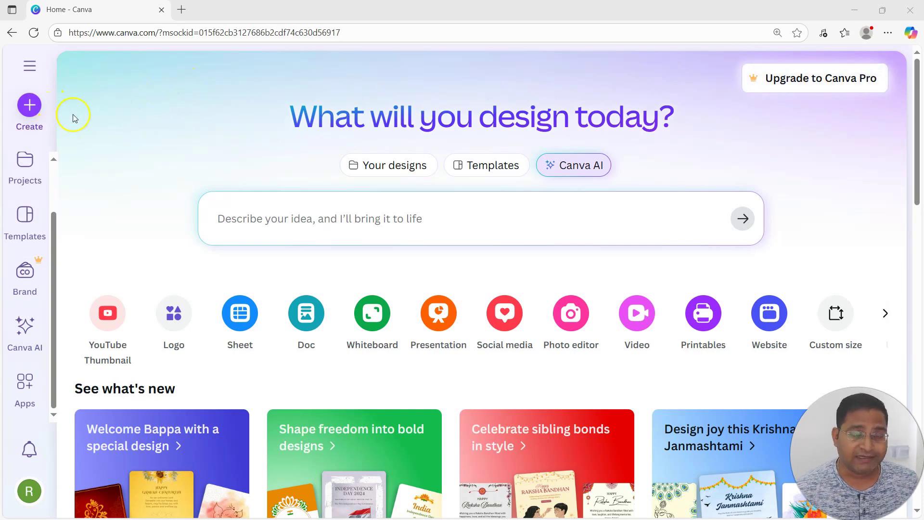
{"action": "left_click", "coordinate": [26, 112]}
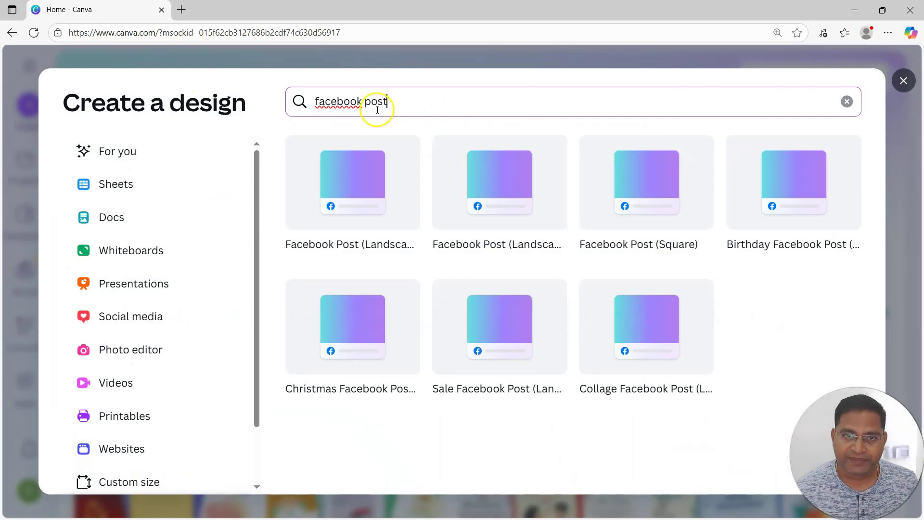
{"action": "left_click", "coordinate": [847, 101]}
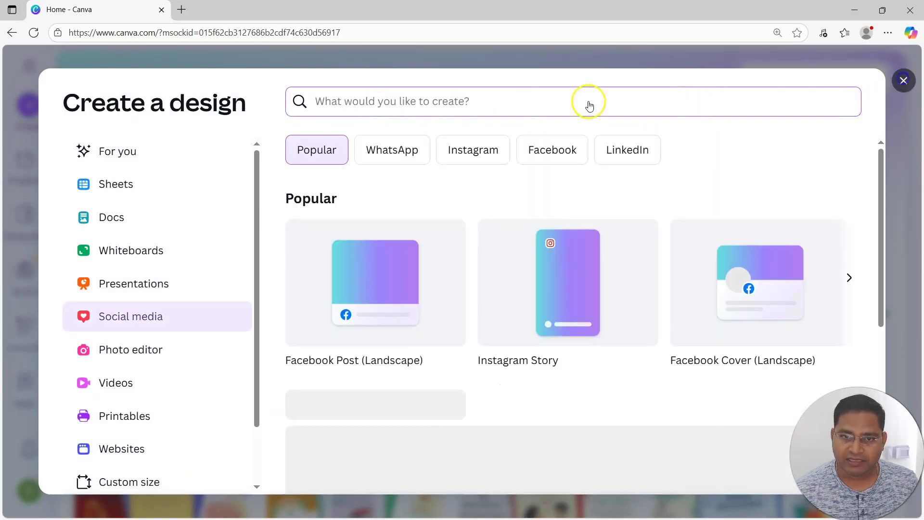
{"action": "key", "text": "Escape"}
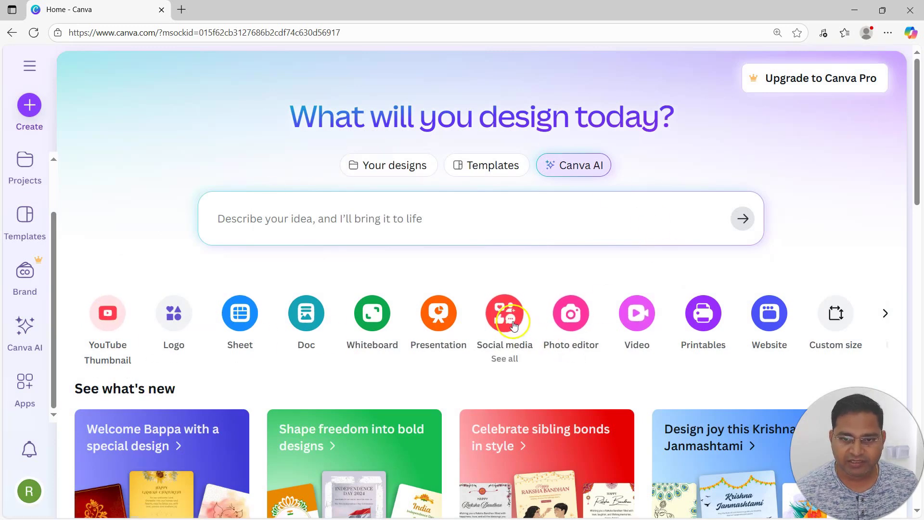
Step: Look through the Facebook formats and templates in the social media category of the new-design catalogue
{"action": "left_click", "coordinate": [503, 361]}
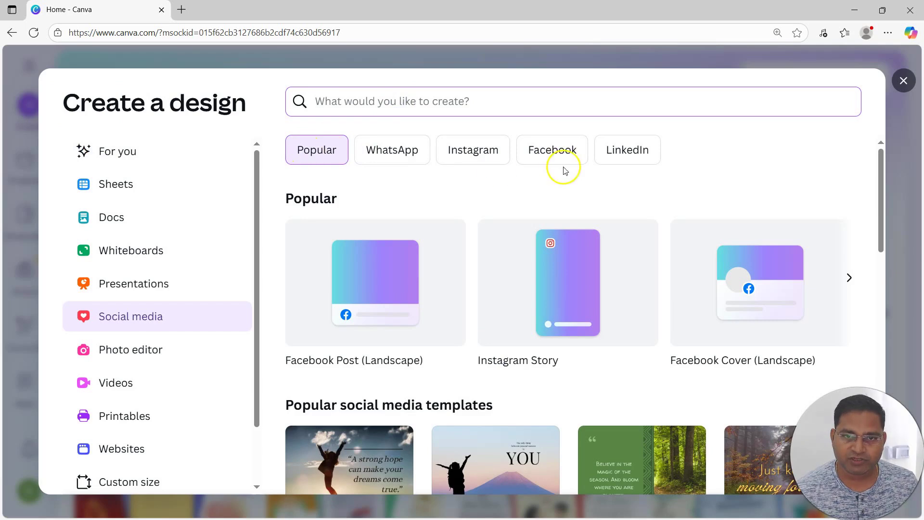
{"action": "left_click", "coordinate": [541, 149]}
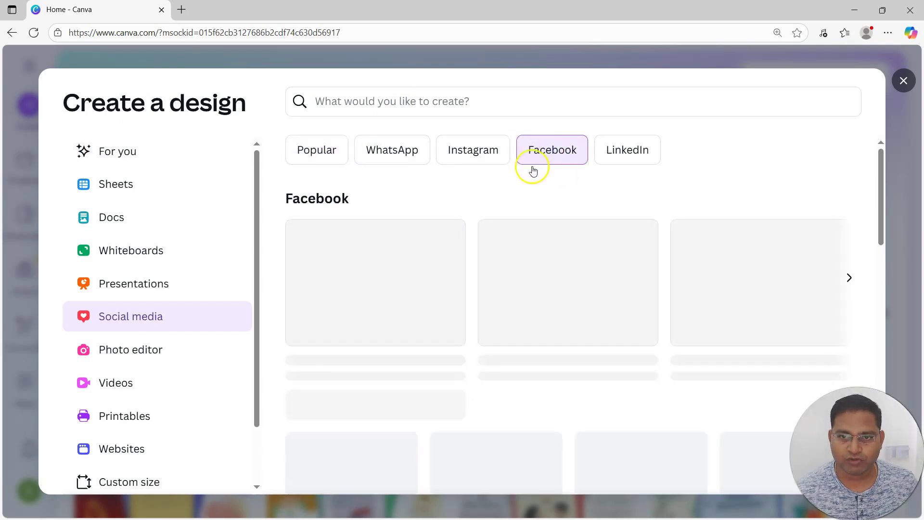
{"action": "scroll", "coordinate": [578, 361], "scroll_direction": "down", "scroll_amount": 4}
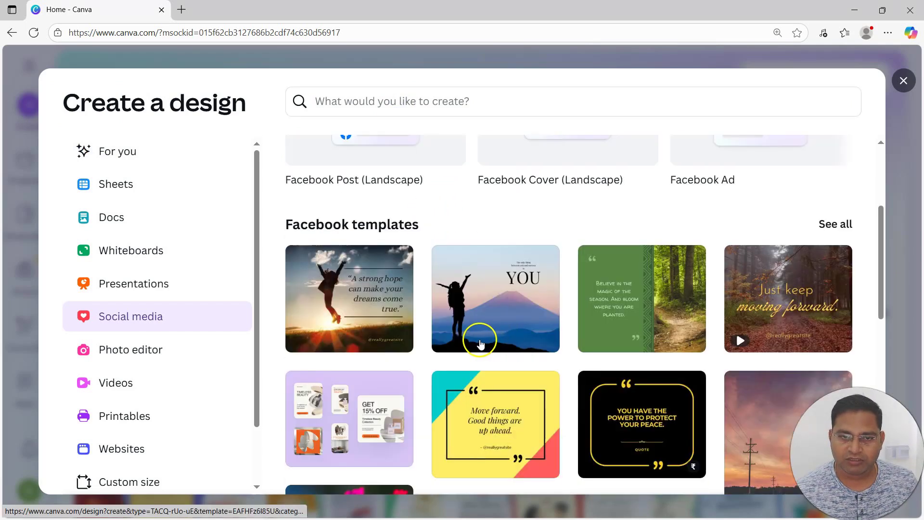
{"action": "scroll", "coordinate": [467, 344], "scroll_direction": "up", "scroll_amount": 2}
{"action": "scroll", "coordinate": [467, 343], "scroll_direction": "up", "scroll_amount": 1}
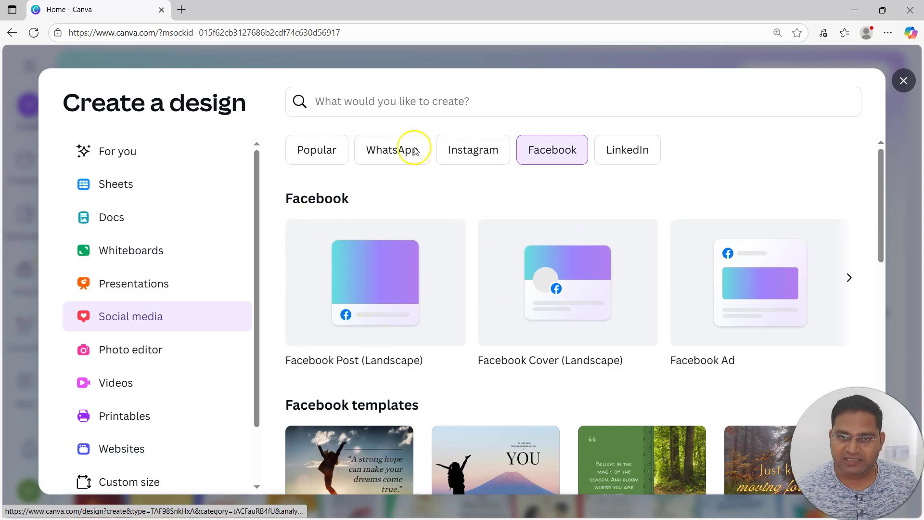
Step: Search the design types for "facebook post" and create a blank Facebook Post (Square) design of 1080 × 1080 px
{"action": "left_click", "coordinate": [376, 101]}
{"action": "type", "text": "f"}
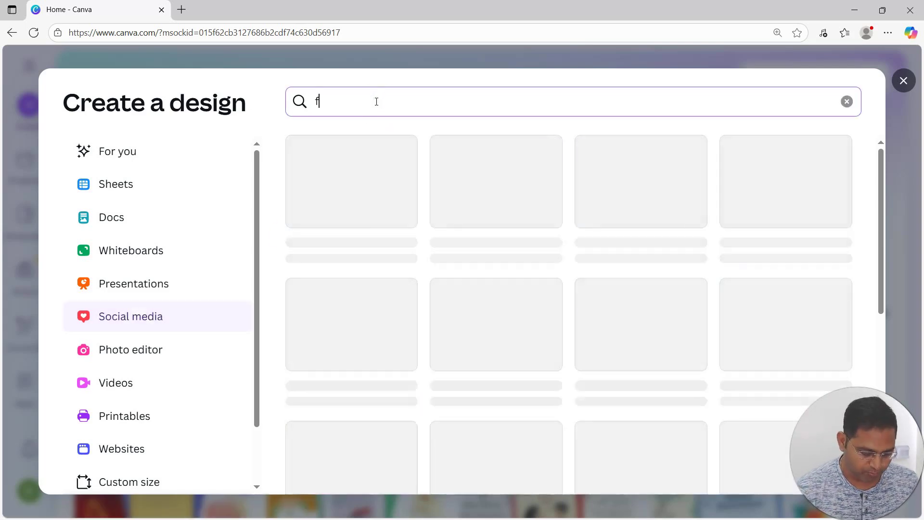
{"action": "type", "text": "acebook post"}
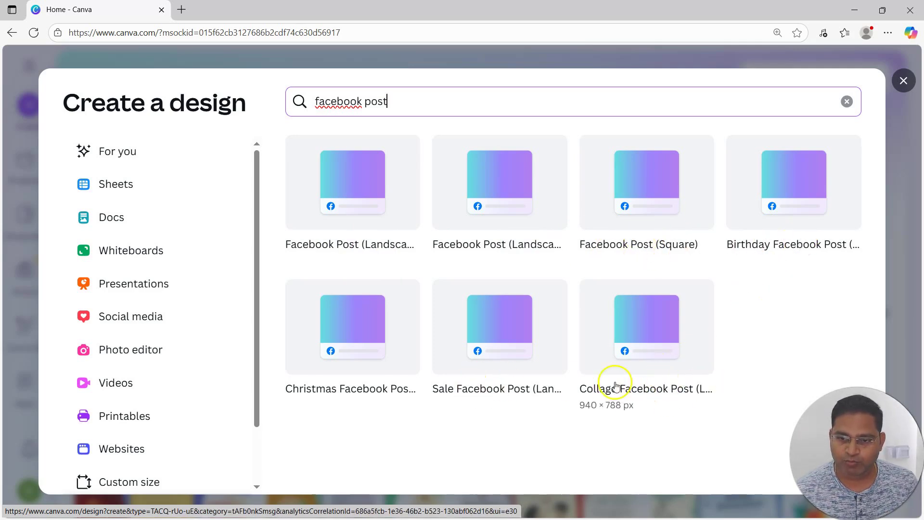
{"action": "left_click", "coordinate": [640, 198]}
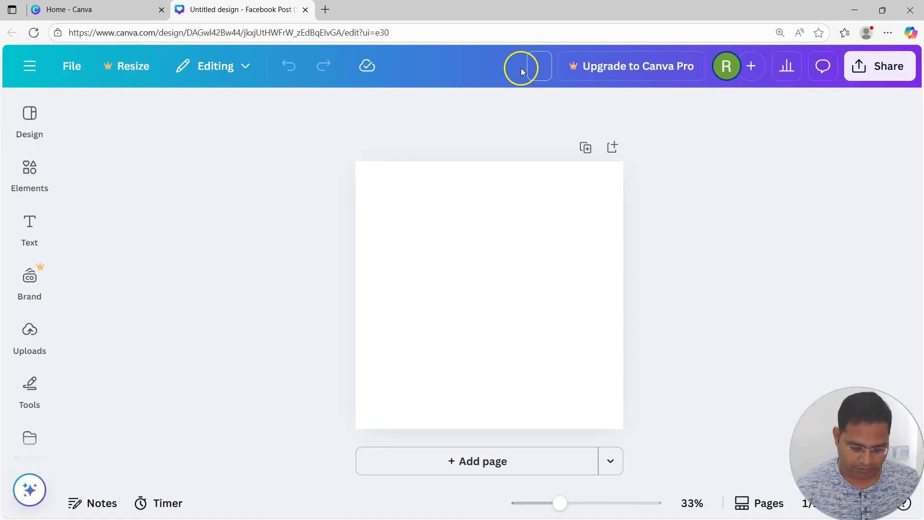
Step: Name the design "facebook-post-square"
{"action": "type", "text": "boo"}
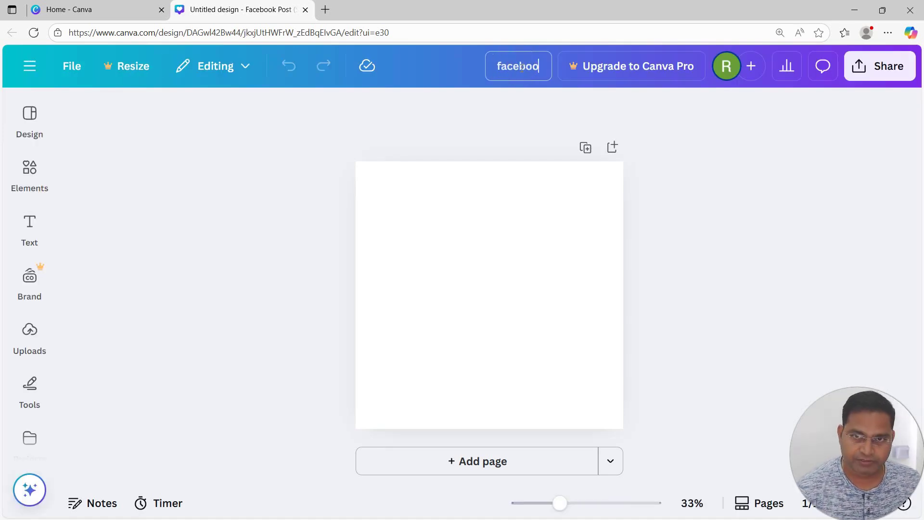
{"action": "type", "text": "k-post-square"}
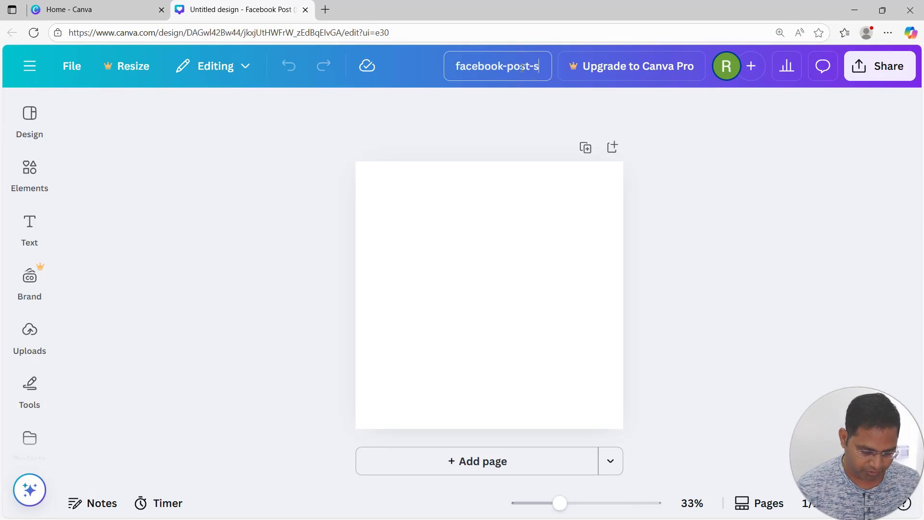
{"action": "left_click", "coordinate": [464, 158]}
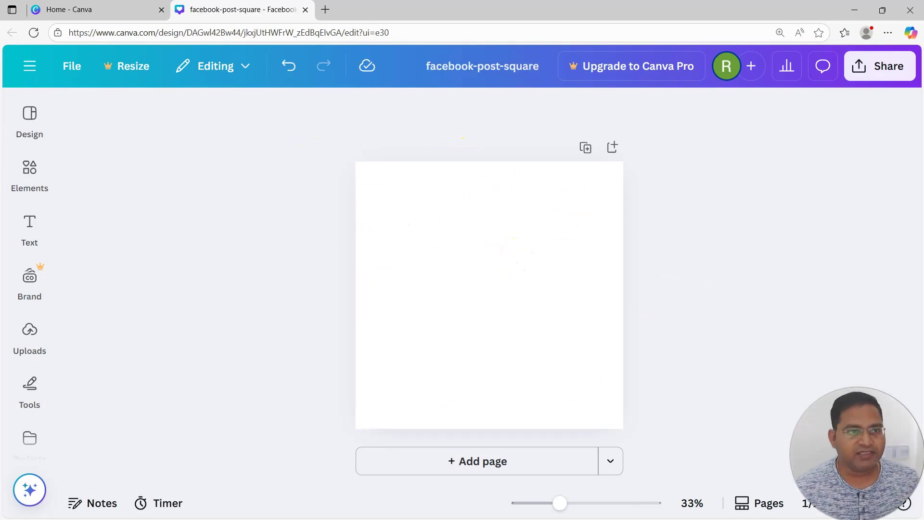
Step: Open the design templates and search them for "nature quotes"
{"action": "left_click", "coordinate": [32, 120]}
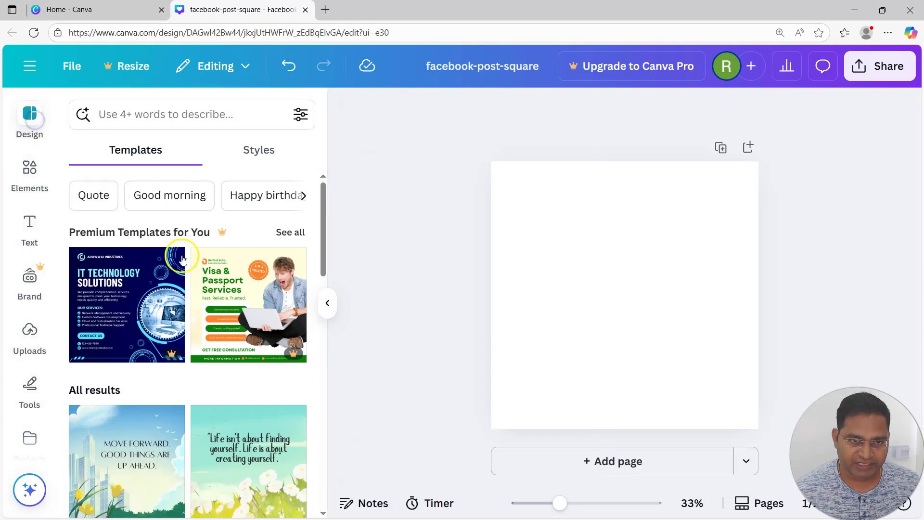
{"action": "scroll", "coordinate": [284, 238], "scroll_direction": "down", "scroll_amount": 3}
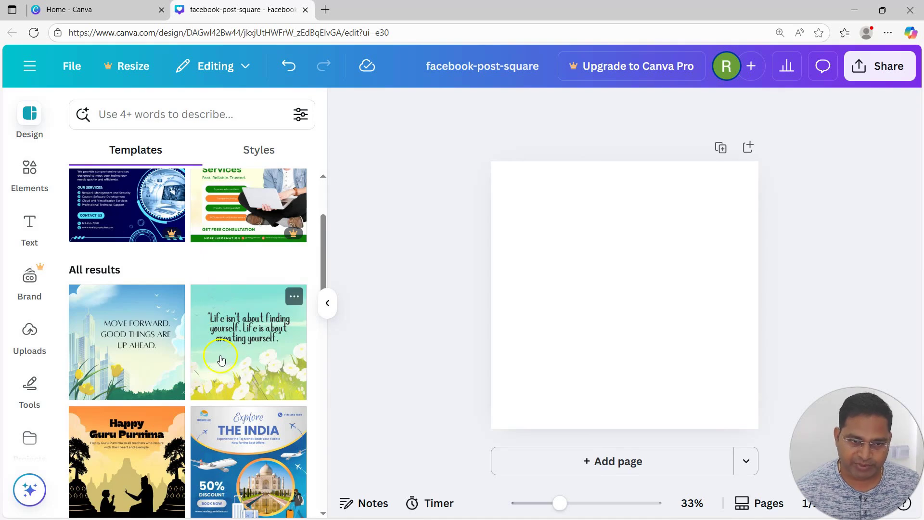
{"action": "scroll", "coordinate": [251, 313], "scroll_direction": "down", "scroll_amount": 2}
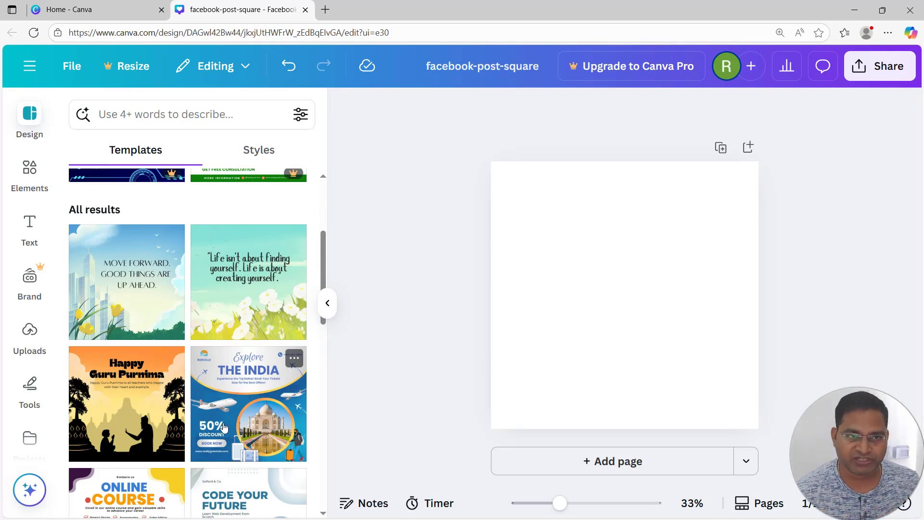
{"action": "left_click", "coordinate": [186, 115]}
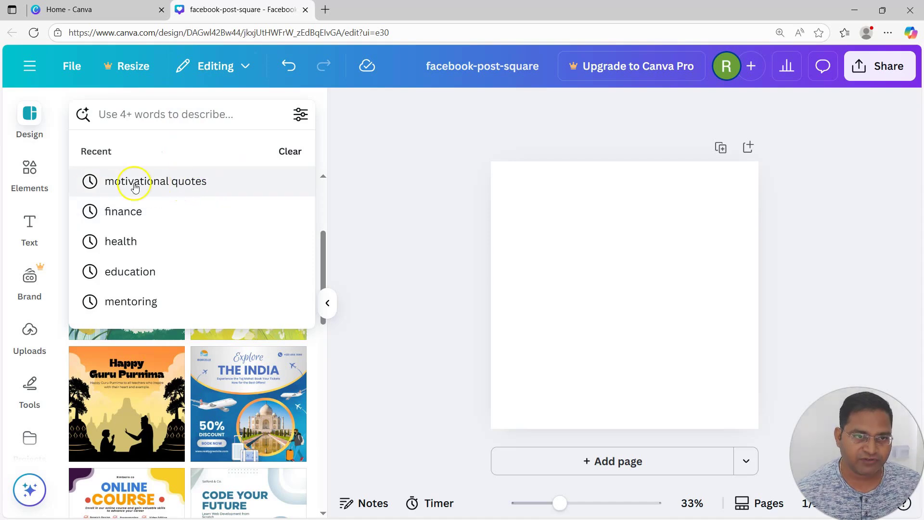
{"action": "left_click", "coordinate": [154, 114]}
{"action": "type", "text": "mo"}
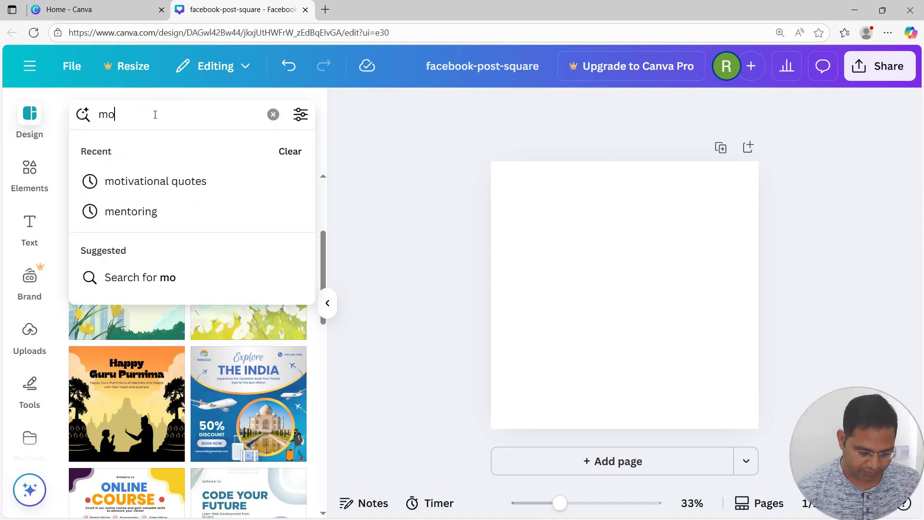
{"action": "type", "text": "tivational quote"}
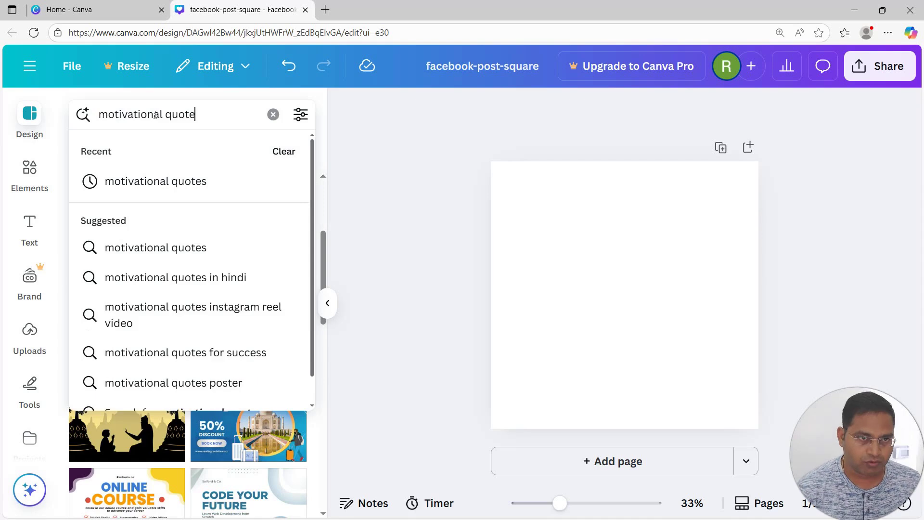
{"action": "key", "text": "BackSpace"}
{"action": "key", "text": "BackSpace"}
{"action": "key", "text": "BackSpace"}
{"action": "key", "text": "BackSpace"}
{"action": "key", "text": "BackSpace"}
{"action": "key", "text": "BackSpace"}
{"action": "key", "text": "BackSpace"}
{"action": "key", "text": "BackSpace"}
{"action": "key", "text": "BackSpace"}
{"action": "key", "text": "BackSpace"}
{"action": "key", "text": "BackSpace"}
{"action": "key", "text": "BackSpace"}
{"action": "key", "text": "BackSpace"}
{"action": "key", "text": "BackSpace"}
{"action": "key", "text": "BackSpace"}
{"action": "key", "text": "BackSpace"}
{"action": "key", "text": "BackSpace"}
{"action": "key", "text": "BackSpace"}
{"action": "type", "text": "nature"}
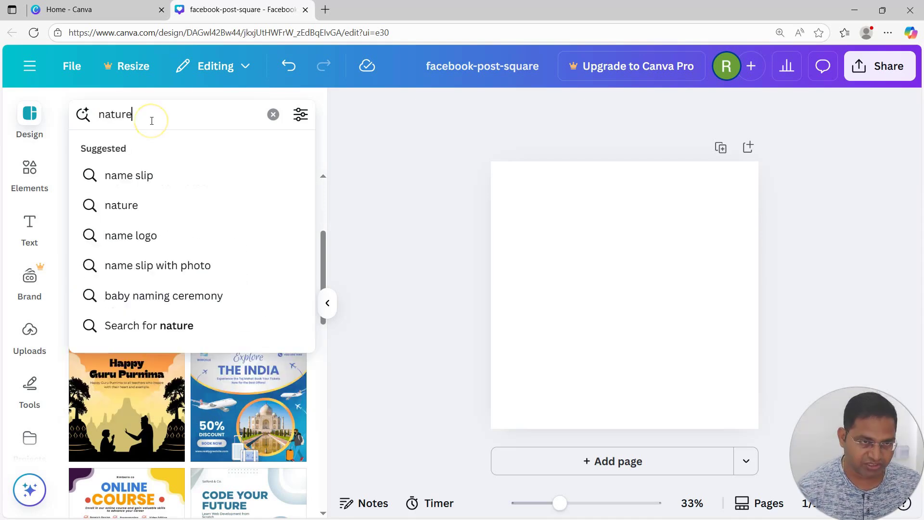
{"action": "type", "text": " quotes"}
{"action": "key", "text": "Return"}
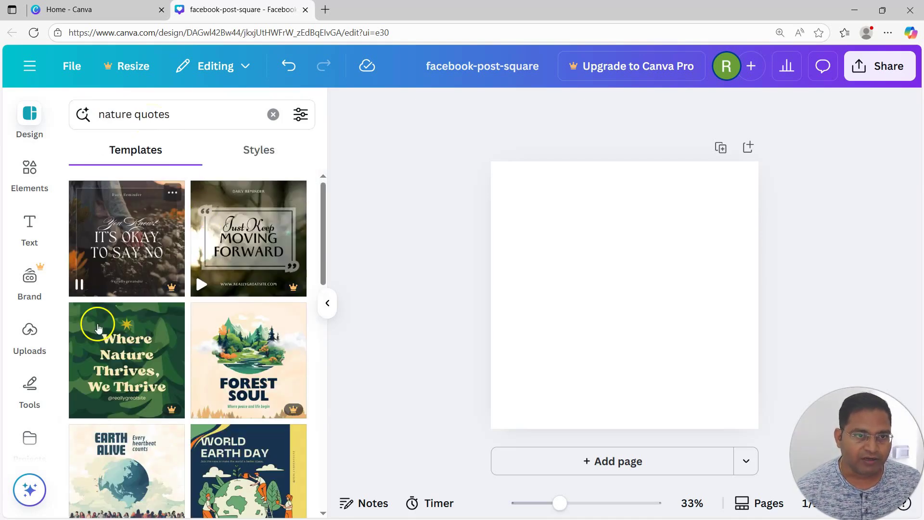
Step: Apply the green tree-canopy template with the quote "Do things at your own pace. Life's not a race." to the page
{"action": "mouse_move", "coordinate": [176, 293]}
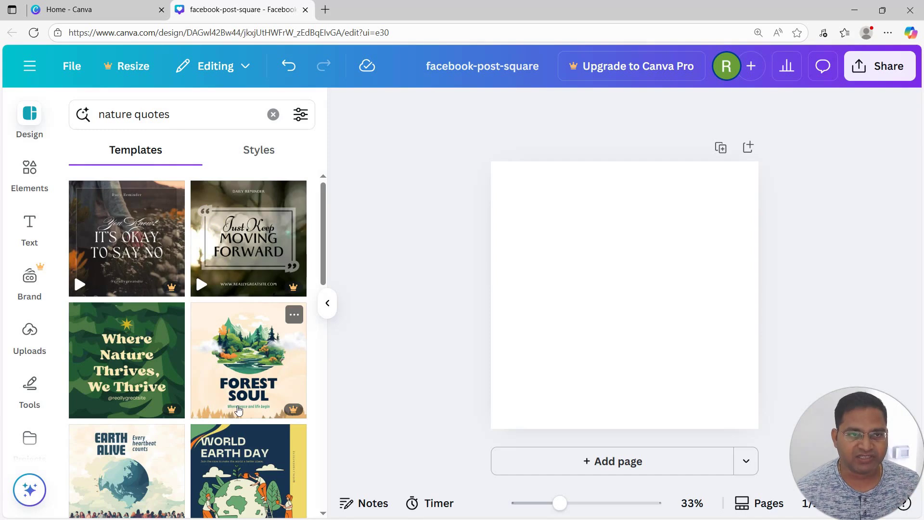
{"action": "scroll", "coordinate": [216, 399], "scroll_direction": "down", "scroll_amount": 4}
{"action": "scroll", "coordinate": [193, 394], "scroll_direction": "down", "scroll_amount": 4}
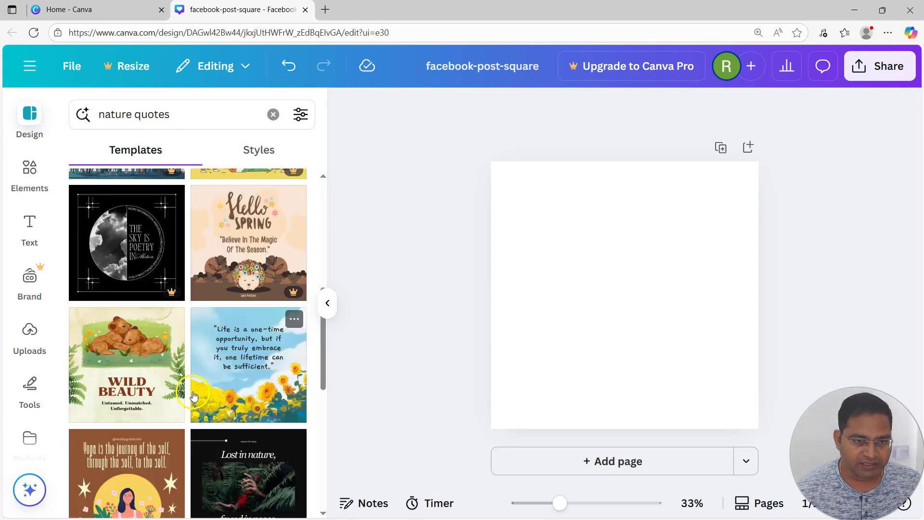
{"action": "scroll", "coordinate": [192, 395], "scroll_direction": "down", "scroll_amount": 3}
{"action": "scroll", "coordinate": [191, 407], "scroll_direction": "down", "scroll_amount": 4}
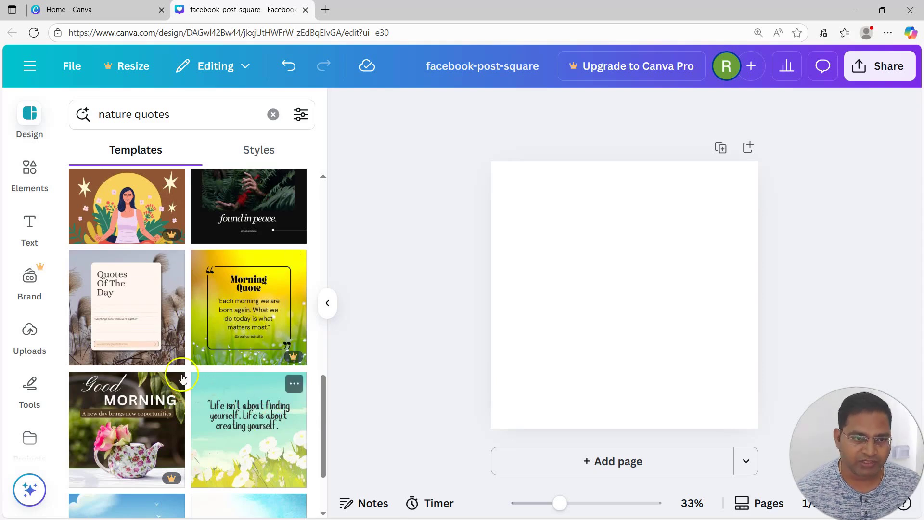
{"action": "scroll", "coordinate": [251, 367], "scroll_direction": "down", "scroll_amount": 2}
{"action": "scroll", "coordinate": [253, 370], "scroll_direction": "down", "scroll_amount": 3}
{"action": "scroll", "coordinate": [265, 414], "scroll_direction": "down", "scroll_amount": 2}
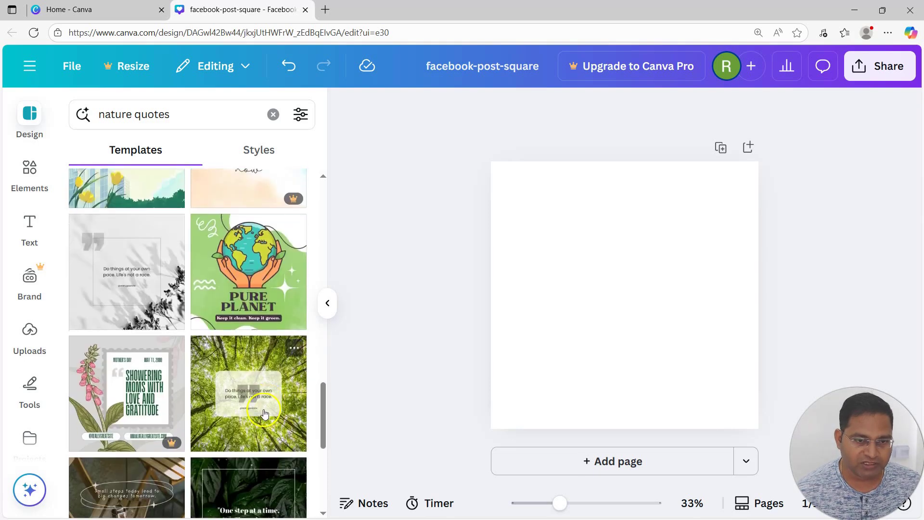
{"action": "scroll", "coordinate": [266, 414], "scroll_direction": "down", "scroll_amount": 2}
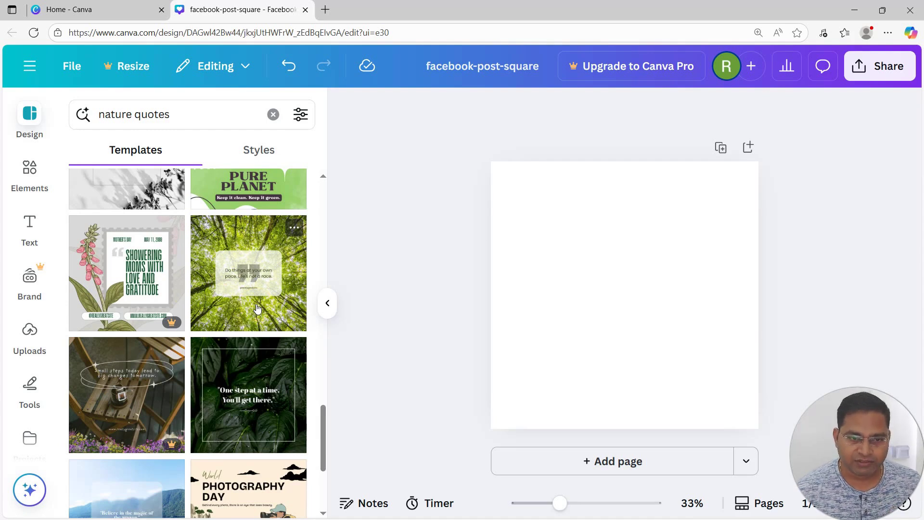
{"action": "scroll", "coordinate": [255, 399], "scroll_direction": "down", "scroll_amount": 3}
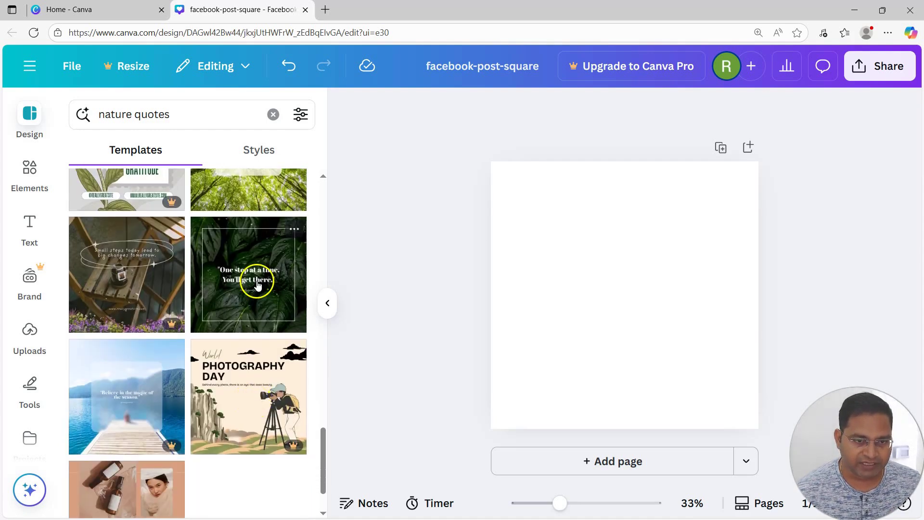
{"action": "scroll", "coordinate": [259, 289], "scroll_direction": "up", "scroll_amount": 5}
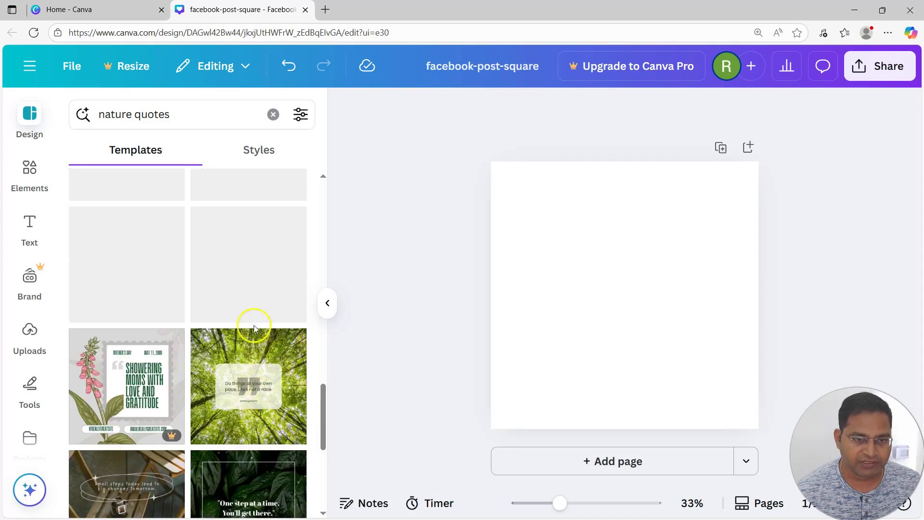
{"action": "left_click", "coordinate": [254, 355]}
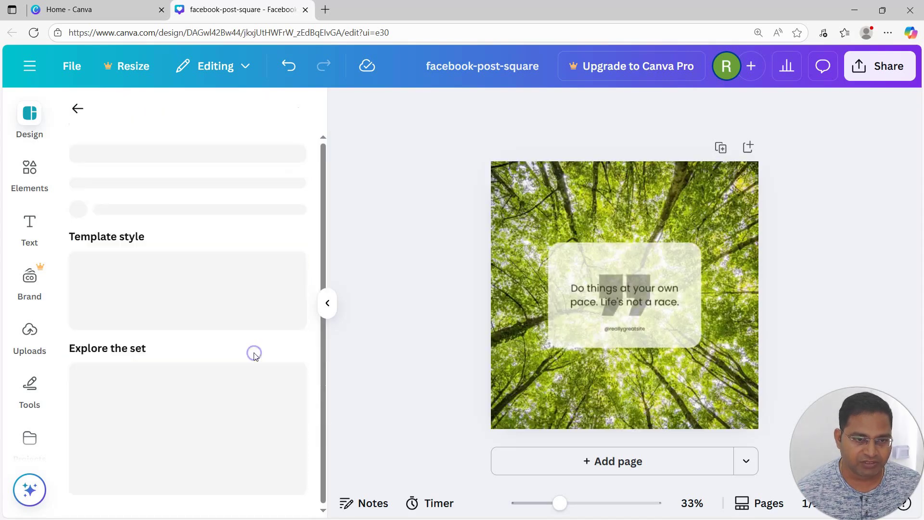
{"action": "left_click", "coordinate": [327, 303]}
Step: Remove the forest background photo and the translucent card behind the quote, and add the uploaded campervan photo to the page
{"action": "left_click", "coordinate": [559, 185]}
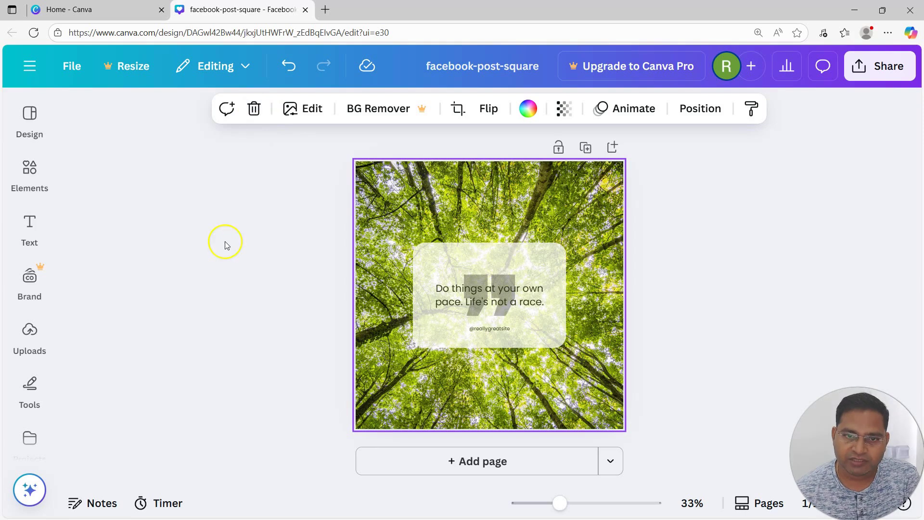
{"action": "key", "text": "Delete"}
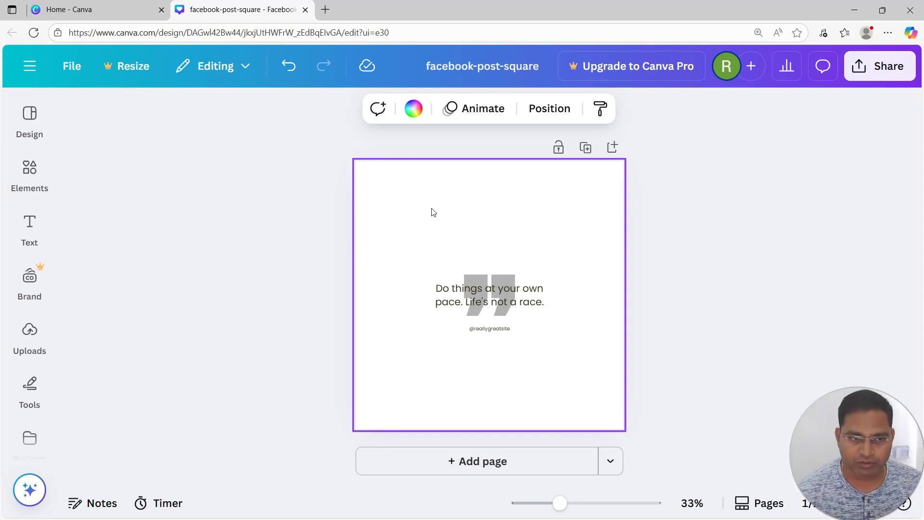
{"action": "left_click", "coordinate": [29, 331]}
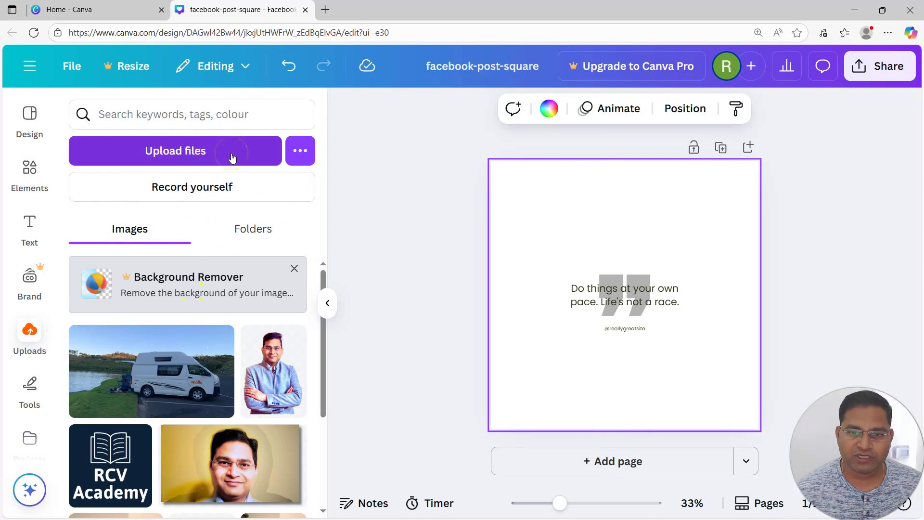
{"action": "left_click", "coordinate": [154, 373]}
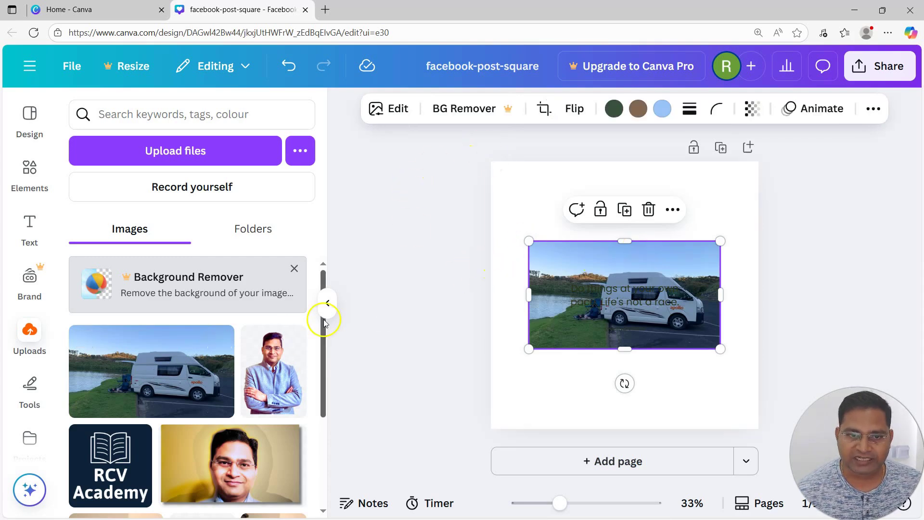
{"action": "left_click", "coordinate": [327, 303]}
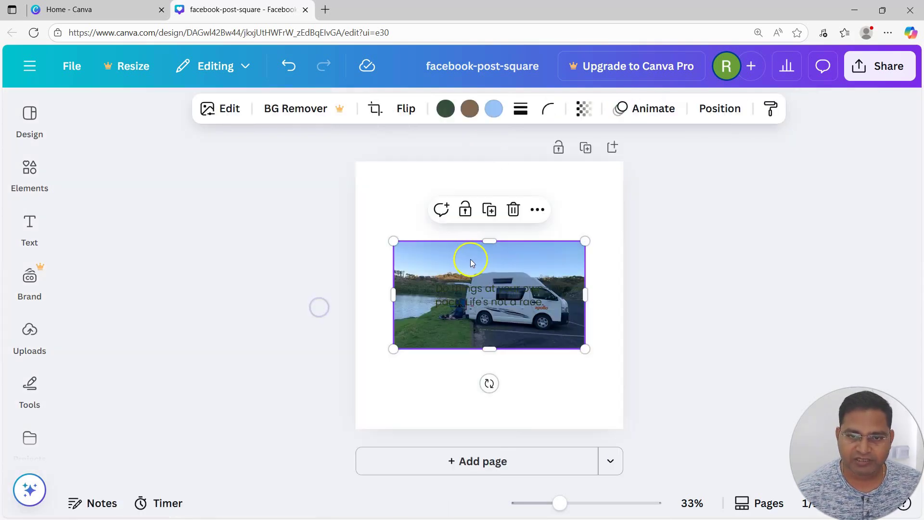
Step: Enlarge the campervan photo, trim its side edges, and place it at the page's upper-left corner
{"action": "left_click_drag", "start_coordinate": [466, 258], "coordinate": [430, 180]}
{"action": "left_click_drag", "start_coordinate": [547, 268], "coordinate": [570, 393]}
{"action": "left_click_drag", "start_coordinate": [542, 233], "coordinate": [549, 247]}
{"action": "left_click_drag", "start_coordinate": [623, 241], "coordinate": [605, 242]}
{"action": "left_click_drag", "start_coordinate": [366, 246], "coordinate": [403, 246]}
{"action": "left_click_drag", "start_coordinate": [504, 315], "coordinate": [505, 297]}
{"action": "left_click_drag", "start_coordinate": [559, 220], "coordinate": [488, 212]}
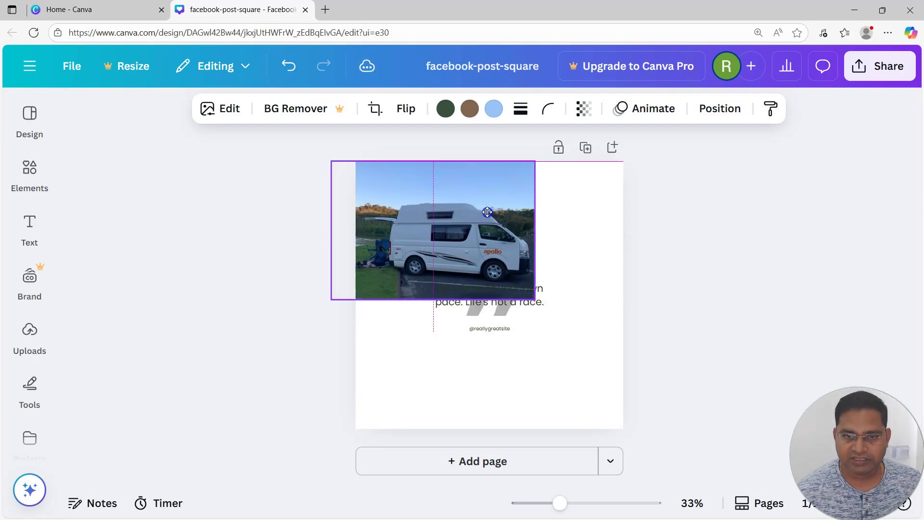
Step: Scale and reposition the campervan photo so it covers the whole square page with the van in view
{"action": "left_click_drag", "start_coordinate": [535, 299], "coordinate": [608, 503]}
{"action": "left_click", "coordinate": [571, 377]}
{"action": "left_click_drag", "start_coordinate": [572, 375], "coordinate": [566, 389]}
{"action": "left_click_drag", "start_coordinate": [503, 173], "coordinate": [502, 155]}
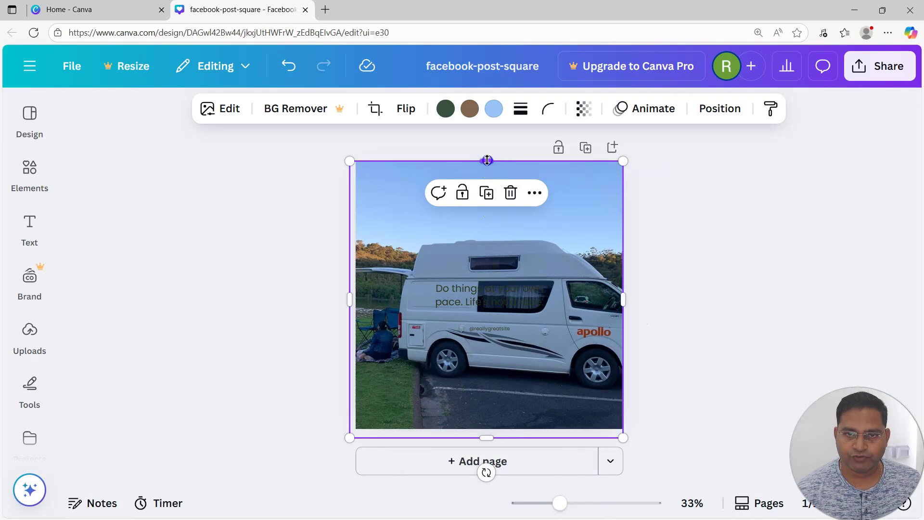
{"action": "left_click_drag", "start_coordinate": [487, 161], "coordinate": [487, 159]}
{"action": "left_click", "coordinate": [675, 283]}
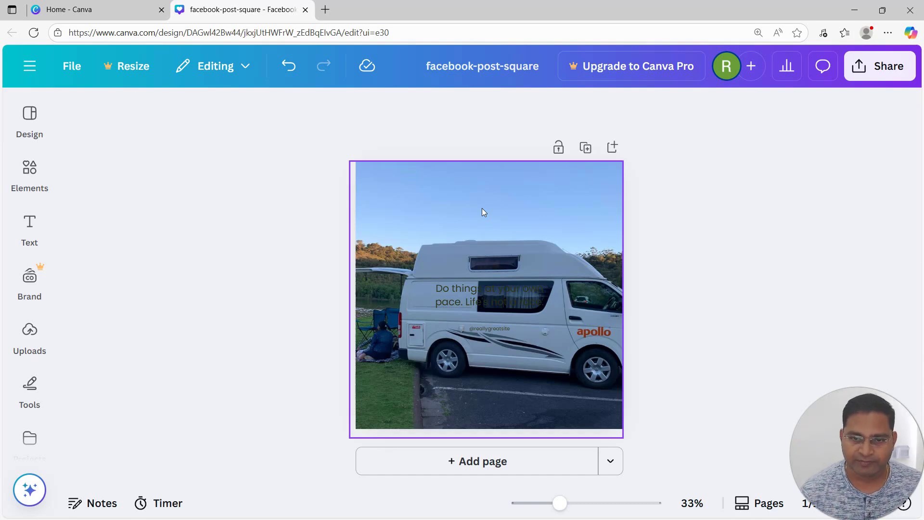
Step: Replace the template quote with "Look deep into nature, and then you will understand everything better." — Albert Einstein
{"action": "left_click", "coordinate": [495, 302]}
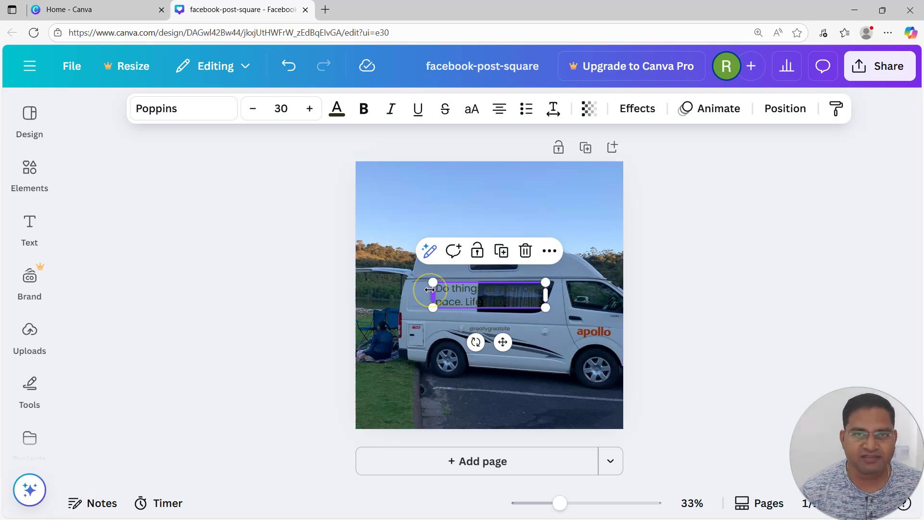
{"action": "left_click", "coordinate": [539, 177]}
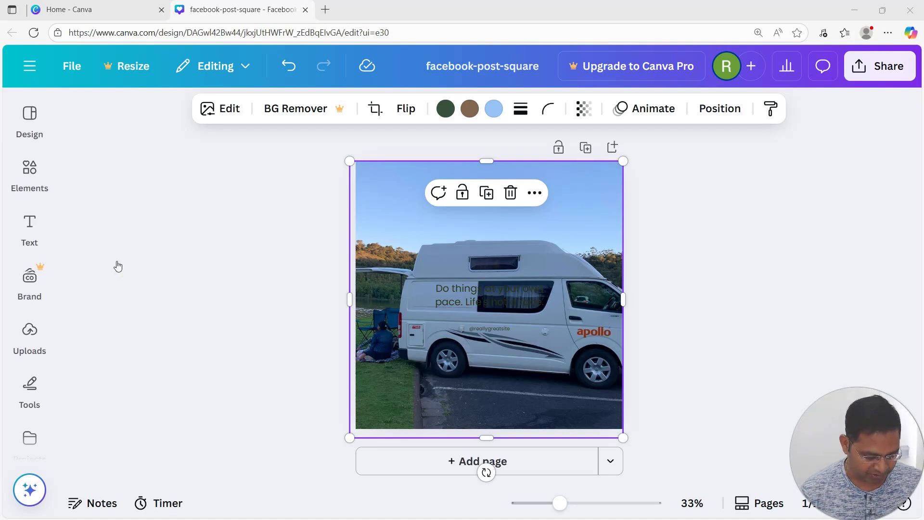
{"action": "double_click", "coordinate": [483, 292]}
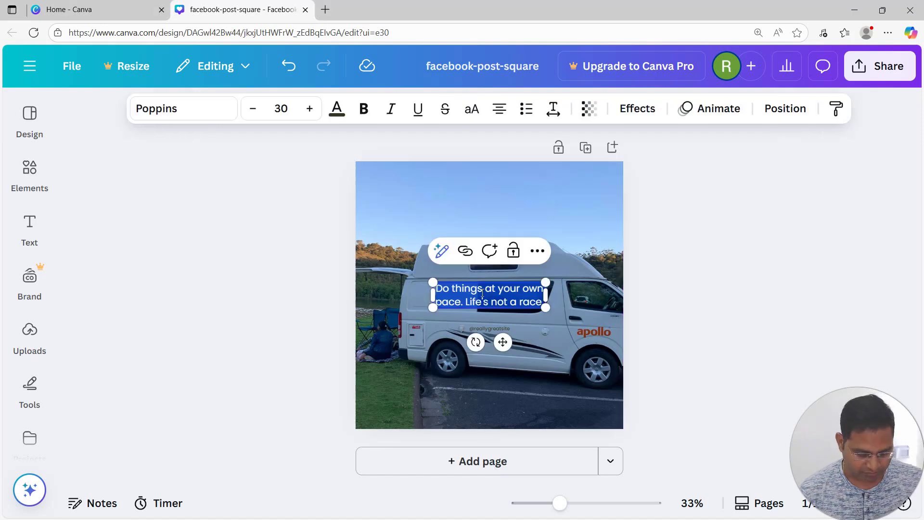
{"action": "type", "text": "\"Look deep into nature, and then you will understand everything better.\" ― Albert Einstein"}
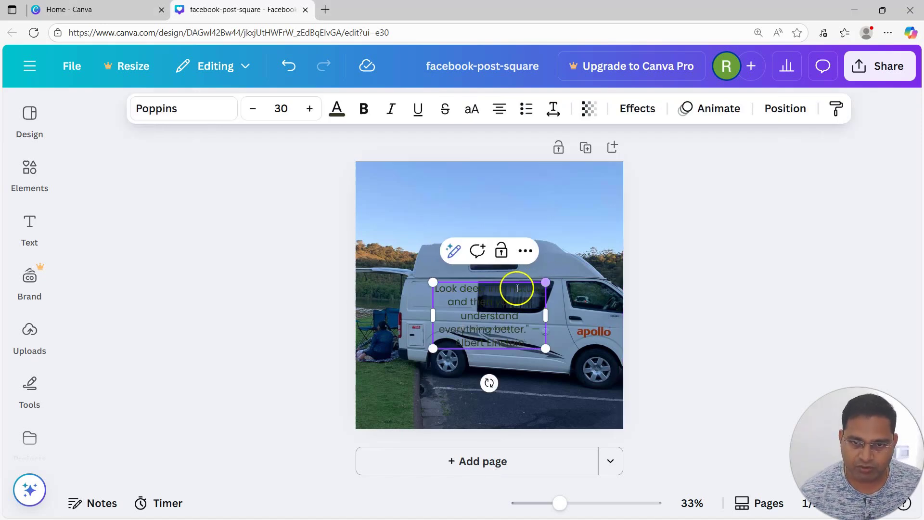
Step: Move the quote into the sky above the van and widen its text box so it wraps onto three lines
{"action": "left_click", "coordinate": [657, 293]}
{"action": "left_click_drag", "start_coordinate": [485, 304], "coordinate": [483, 204]}
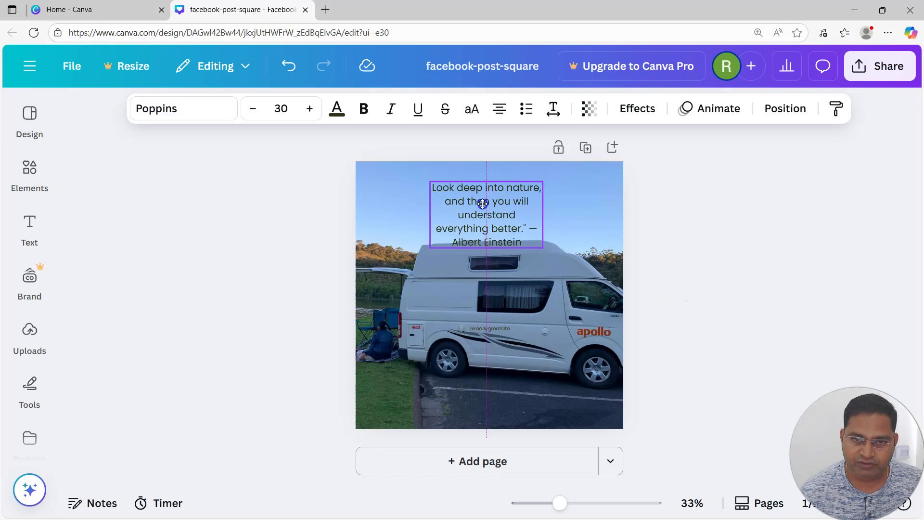
{"action": "left_click_drag", "start_coordinate": [552, 218], "coordinate": [596, 212]}
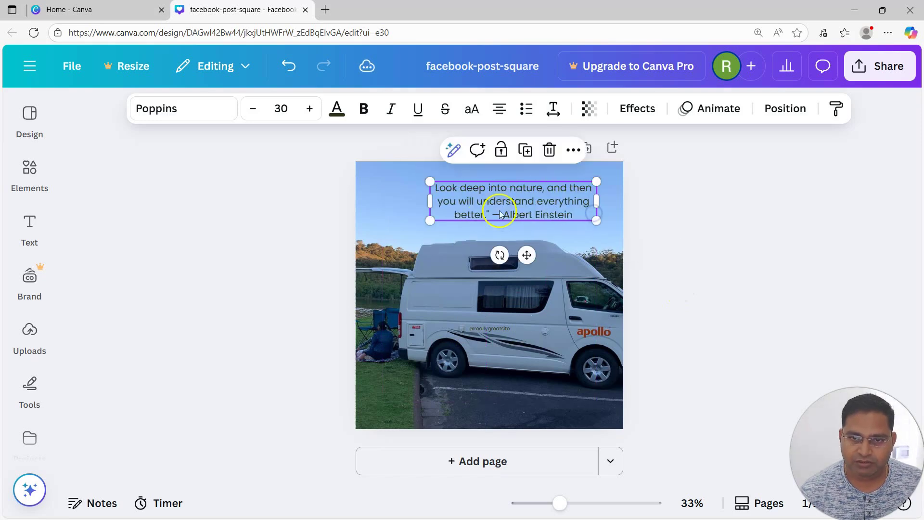
{"action": "left_click", "coordinate": [478, 330]}
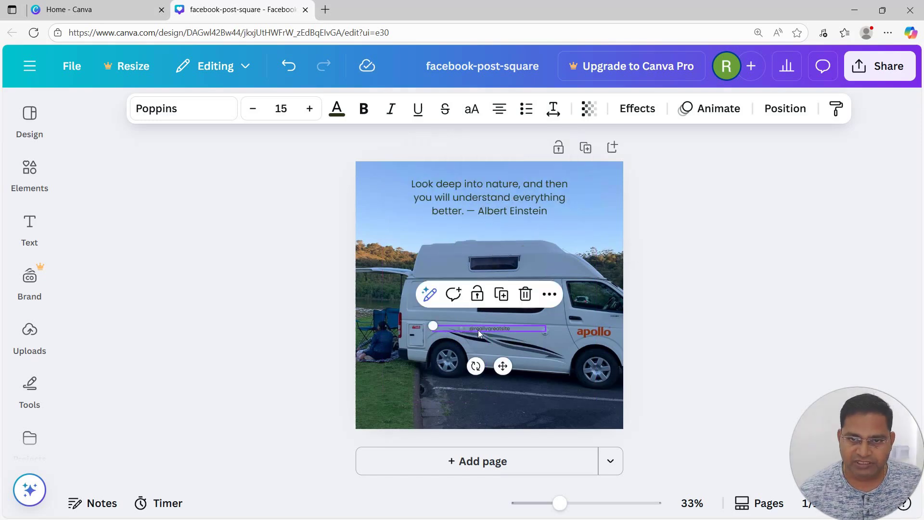
{"action": "left_click_drag", "start_coordinate": [478, 330], "coordinate": [485, 230]}
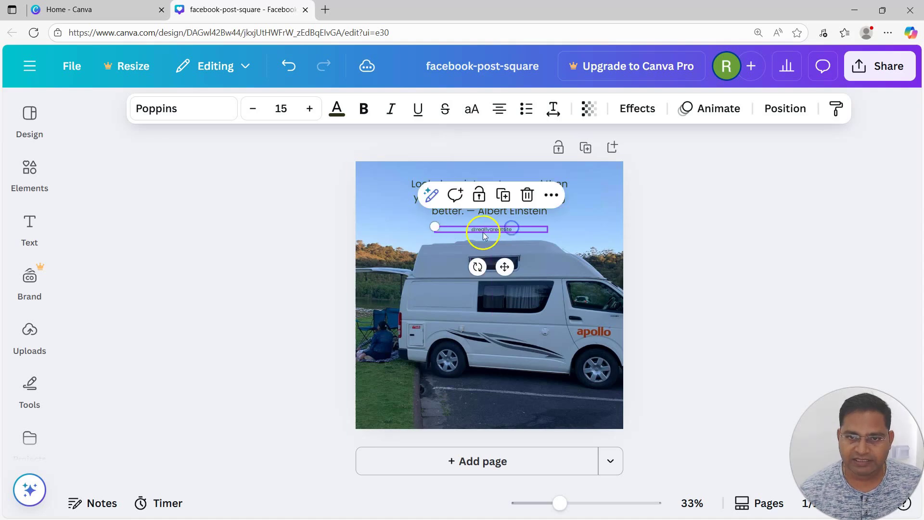
{"action": "left_click", "coordinate": [527, 194]}
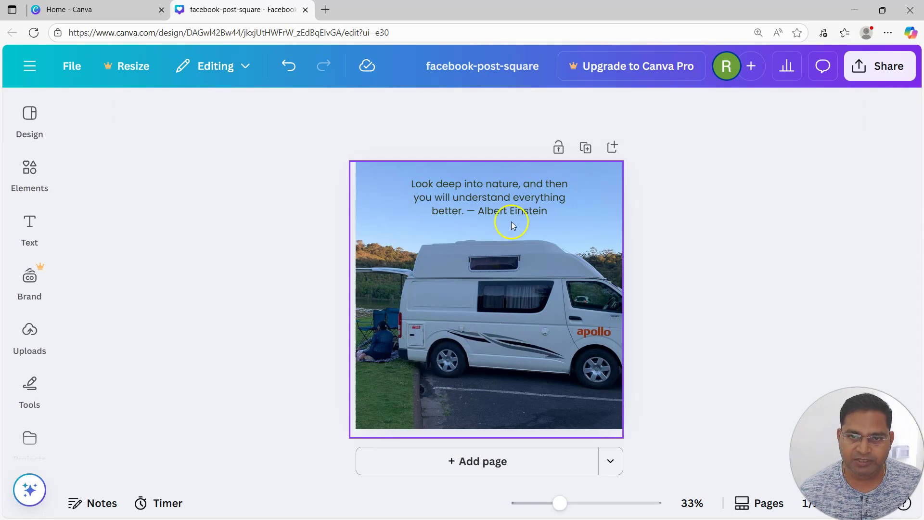
Step: Enlarge the quote text to font size 40.3 and move it over the middle of the van
{"action": "left_click", "coordinate": [513, 204]}
{"action": "left_click_drag", "start_coordinate": [516, 205], "coordinate": [513, 206]}
{"action": "left_click_drag", "start_coordinate": [568, 217], "coordinate": [603, 224]}
{"action": "left_click_drag", "start_coordinate": [513, 203], "coordinate": [498, 198]}
{"action": "left_click_drag", "start_coordinate": [588, 221], "coordinate": [612, 226]}
{"action": "left_click_drag", "start_coordinate": [562, 203], "coordinate": [555, 300]}
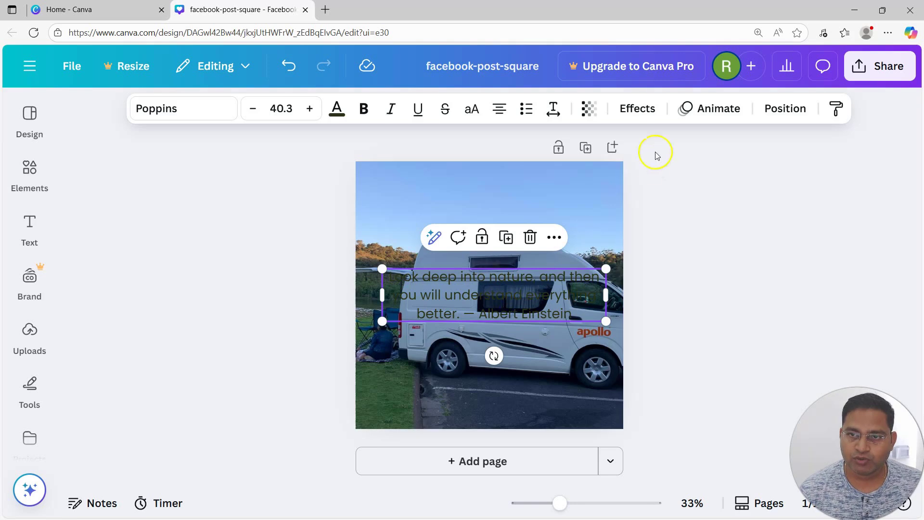
Step: Apply the yellow Background text effect to the quote and nudge it slightly down
{"action": "left_click", "coordinate": [634, 110]}
{"action": "scroll", "coordinate": [221, 366], "scroll_direction": "down", "scroll_amount": 5}
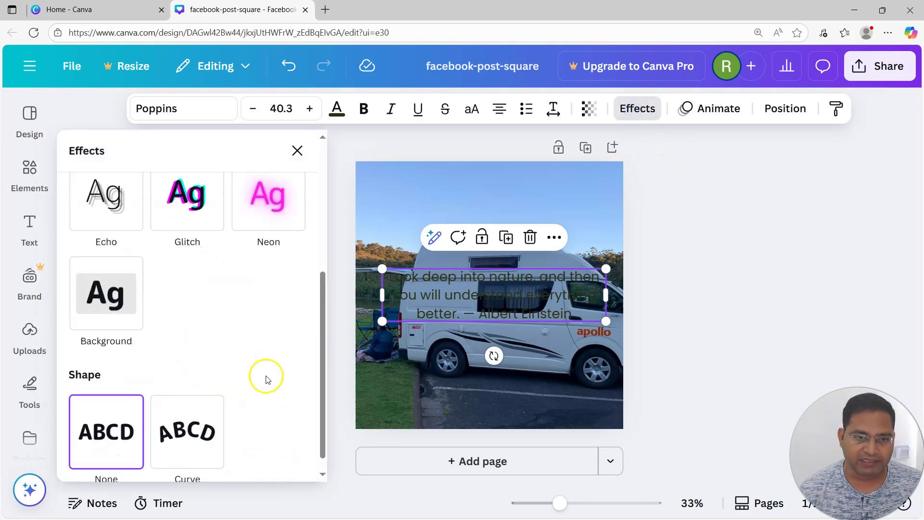
{"action": "left_click", "coordinate": [100, 308]}
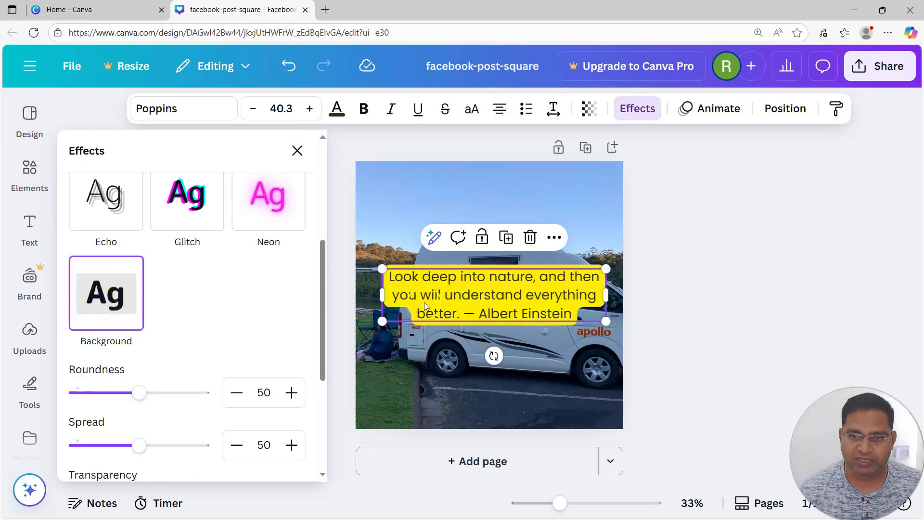
{"action": "left_click_drag", "start_coordinate": [509, 294], "coordinate": [510, 301]}
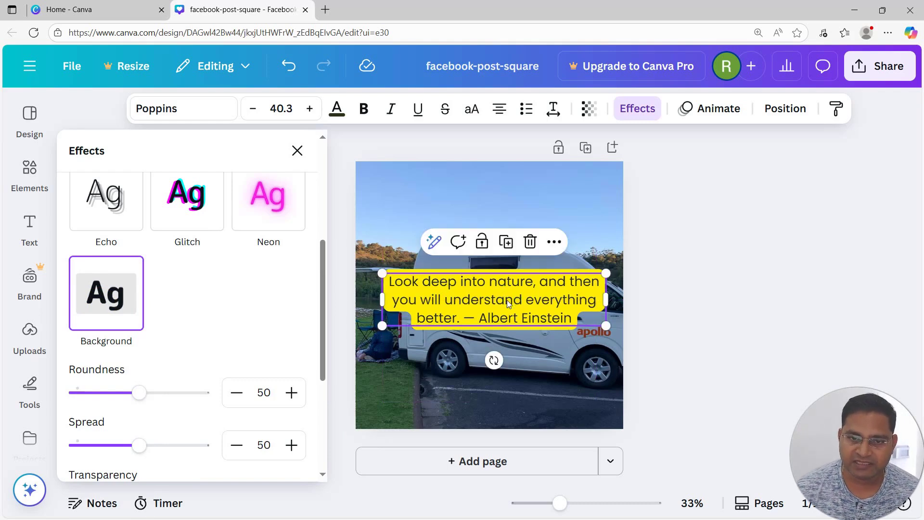
{"action": "left_click", "coordinate": [743, 254]}
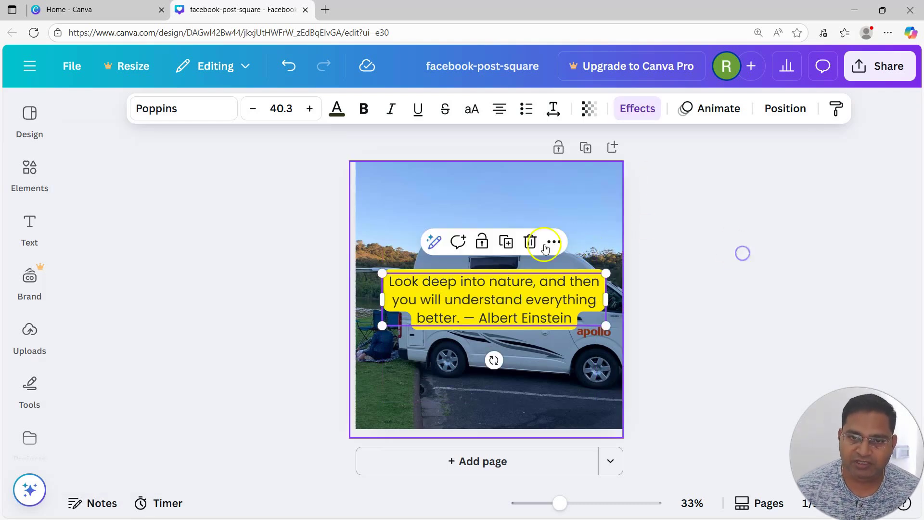
{"action": "left_click", "coordinate": [591, 250]}
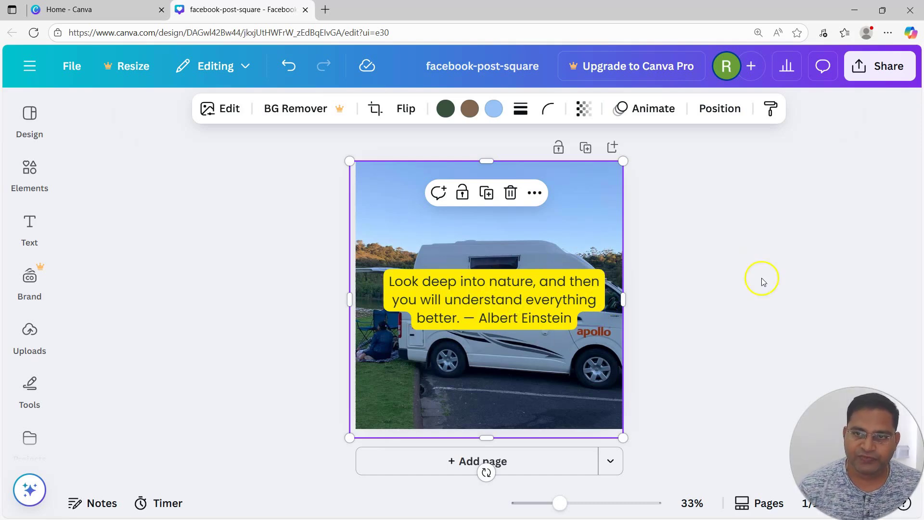
Step: Set the transparency of the quote's yellow background effect to 53
{"action": "left_click", "coordinate": [512, 295]}
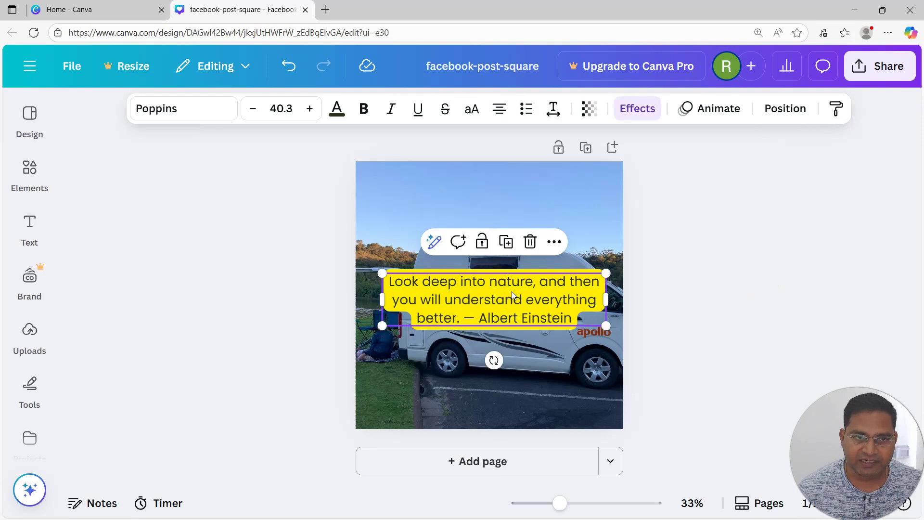
{"action": "left_click", "coordinate": [642, 108]}
{"action": "scroll", "coordinate": [237, 345], "scroll_direction": "down", "scroll_amount": 5}
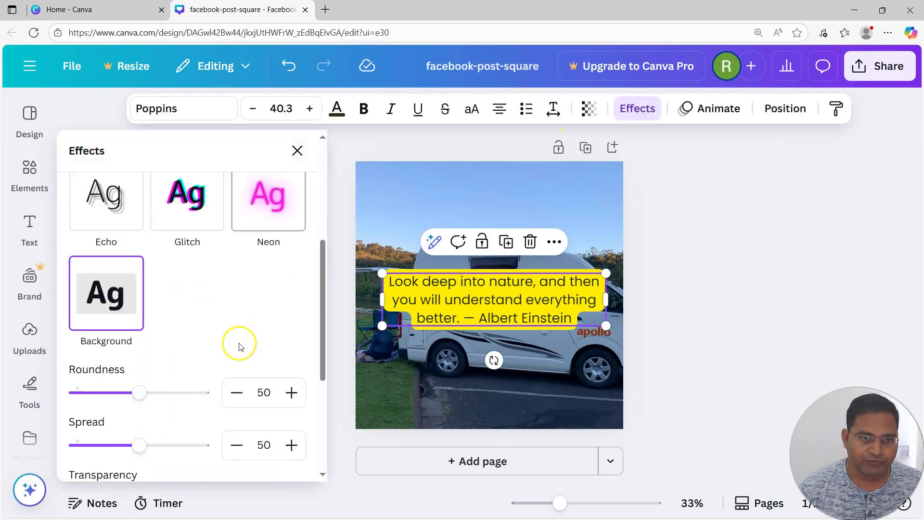
{"action": "scroll", "coordinate": [223, 349], "scroll_direction": "up", "scroll_amount": 2}
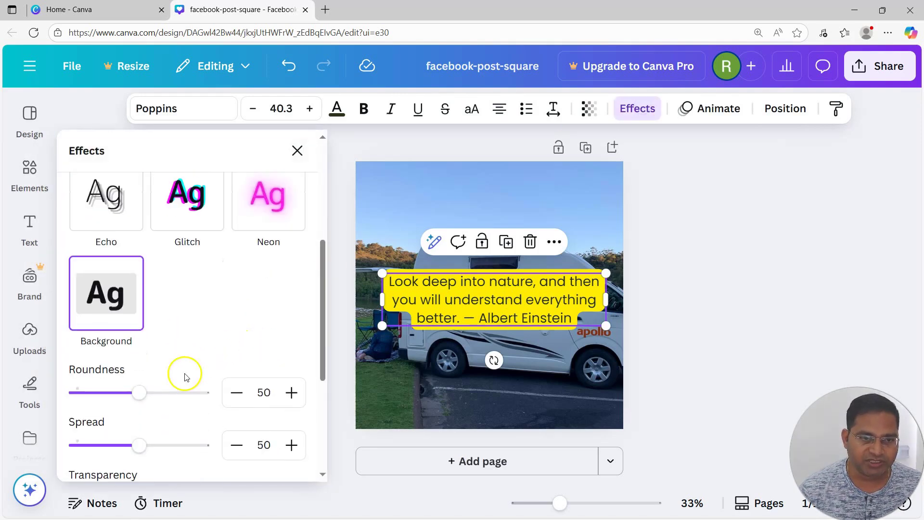
{"action": "scroll", "coordinate": [183, 375], "scroll_direction": "down", "scroll_amount": 2}
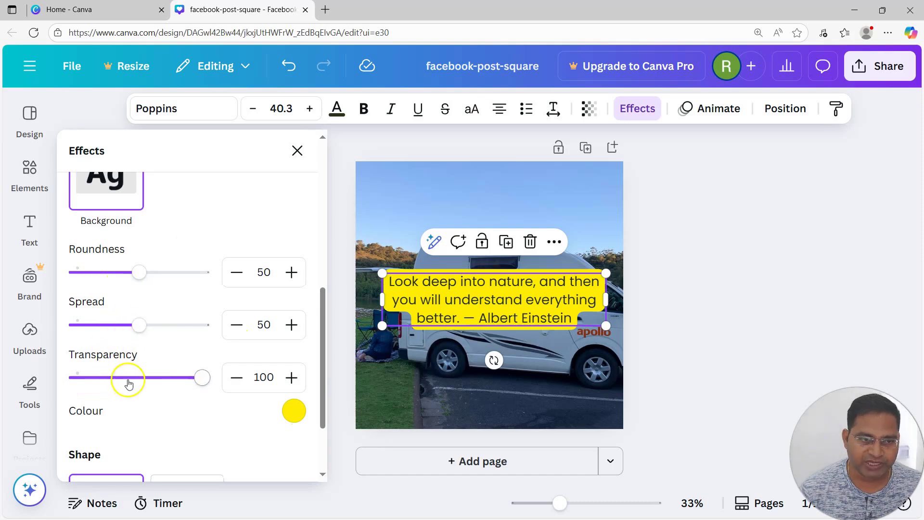
{"action": "left_click_drag", "start_coordinate": [206, 379], "coordinate": [143, 376]}
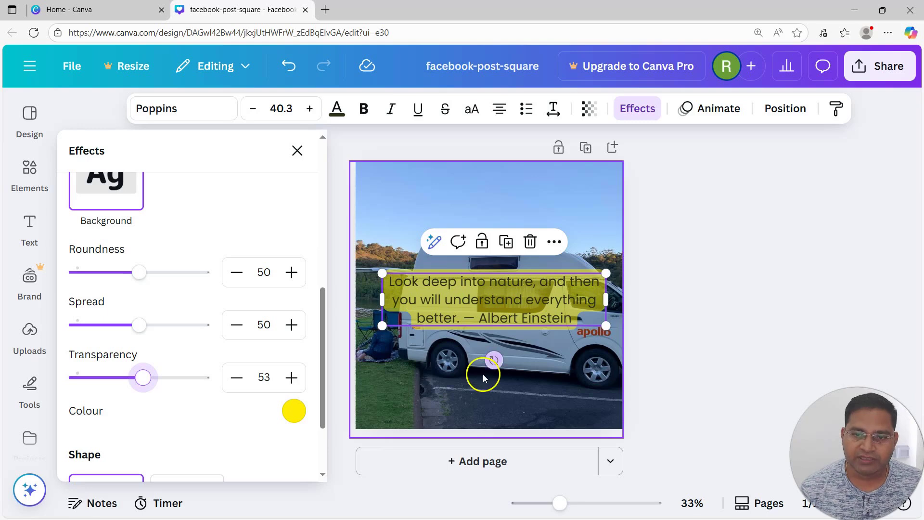
{"action": "left_click", "coordinate": [509, 394]}
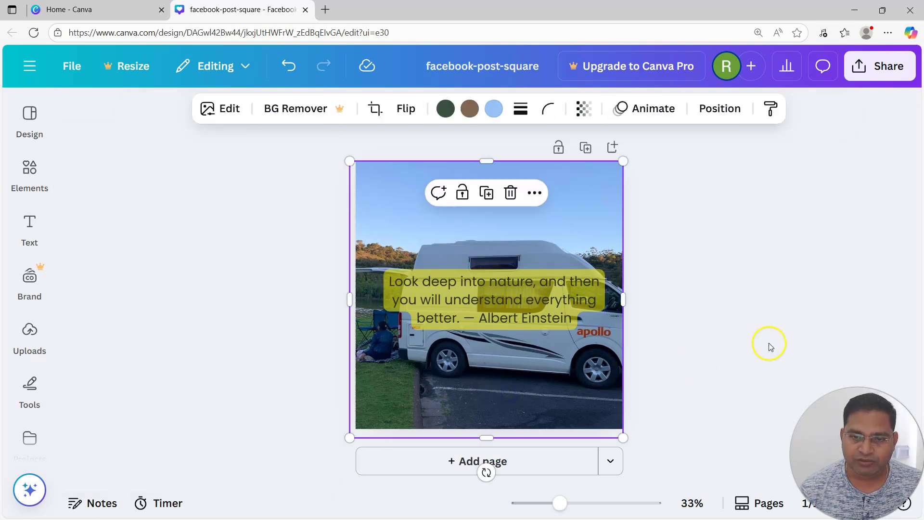
Step: Try the quote in the sky above the van and return it to the middle of the page
{"action": "left_click", "coordinate": [544, 302]}
{"action": "left_click_drag", "start_coordinate": [544, 301], "coordinate": [544, 207]}
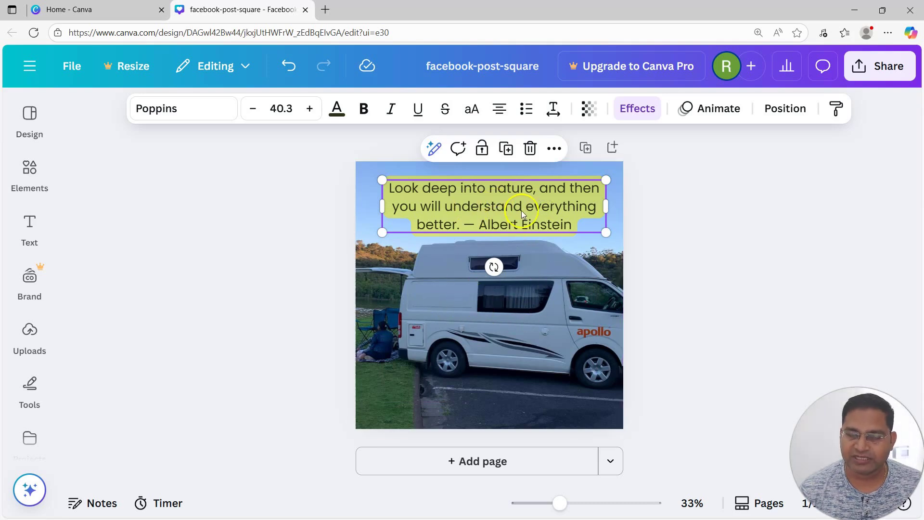
{"action": "left_click_drag", "start_coordinate": [524, 206], "coordinate": [521, 307]}
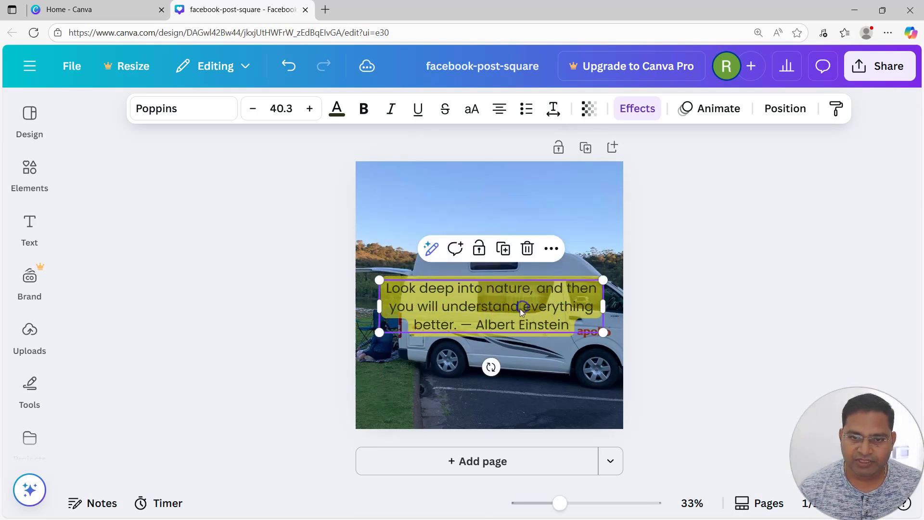
Step: Raise the Transparency value of the quote's background effect so the yellow is more opaque
{"action": "left_click", "coordinate": [645, 110]}
{"action": "scroll", "coordinate": [231, 385], "scroll_direction": "down", "scroll_amount": 5}
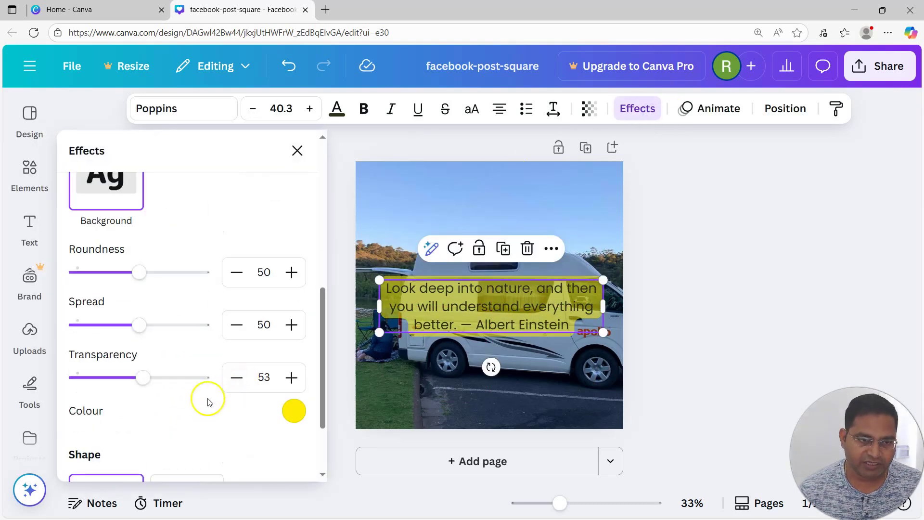
{"action": "left_click_drag", "start_coordinate": [143, 379], "coordinate": [175, 378]}
{"action": "left_click", "coordinate": [759, 364]}
{"action": "left_click", "coordinate": [505, 302]}
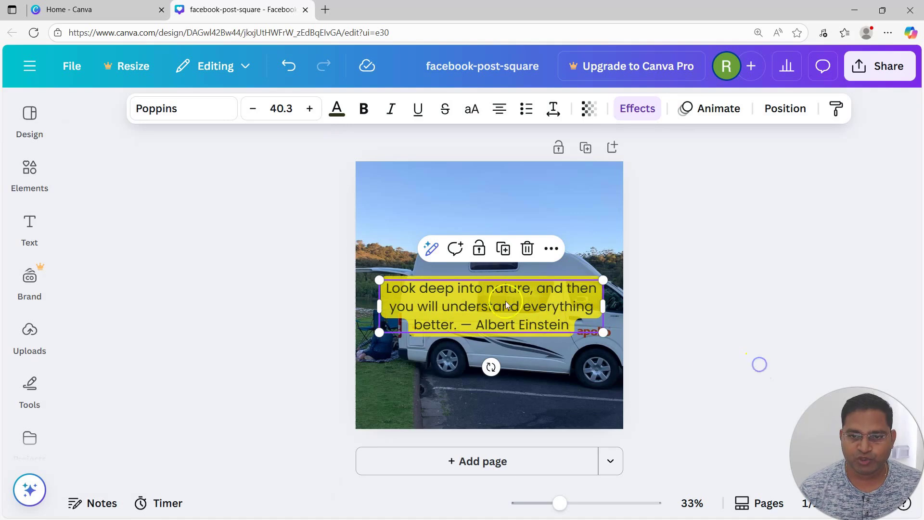
{"action": "left_click", "coordinate": [707, 301]}
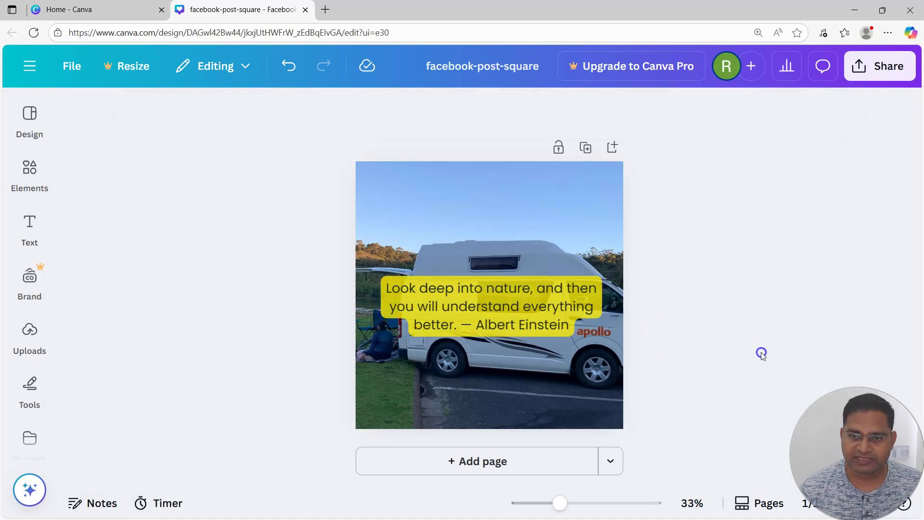
Step: Narrow the quote's text box so the text wraps onto four lines
{"action": "left_click", "coordinate": [578, 303]}
{"action": "left_click_drag", "start_coordinate": [608, 293], "coordinate": [540, 310]}
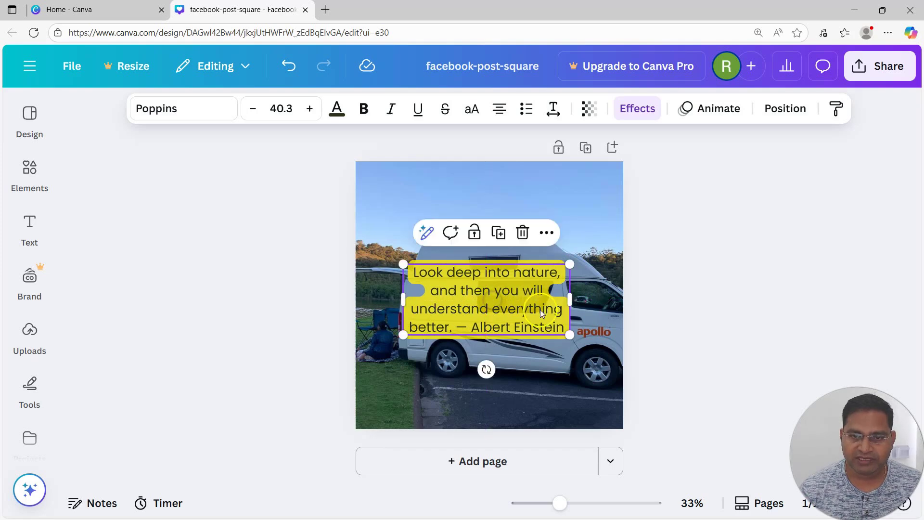
{"action": "left_click", "coordinate": [753, 319]}
Step: Enlarge the quote to font size 49.2 and narrow its box to five lines, centred on the page
{"action": "left_click", "coordinate": [470, 322]}
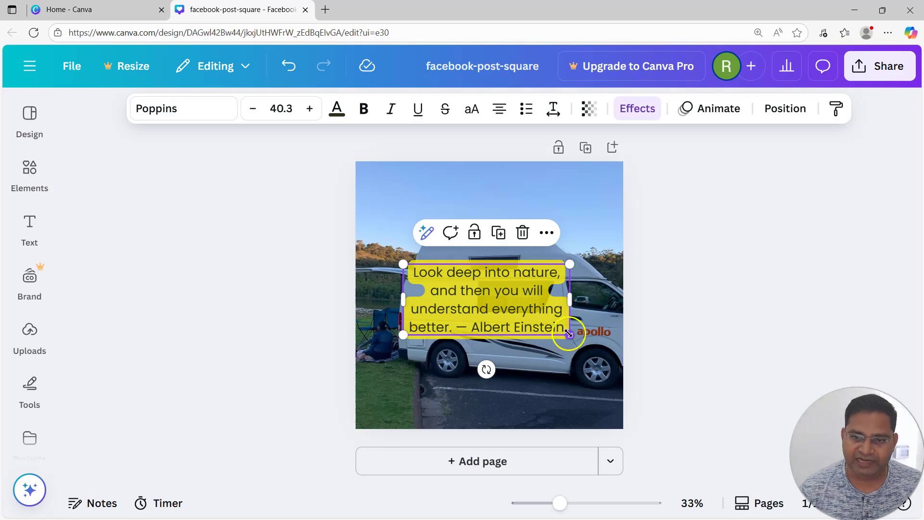
{"action": "left_click_drag", "start_coordinate": [570, 265], "coordinate": [600, 233]}
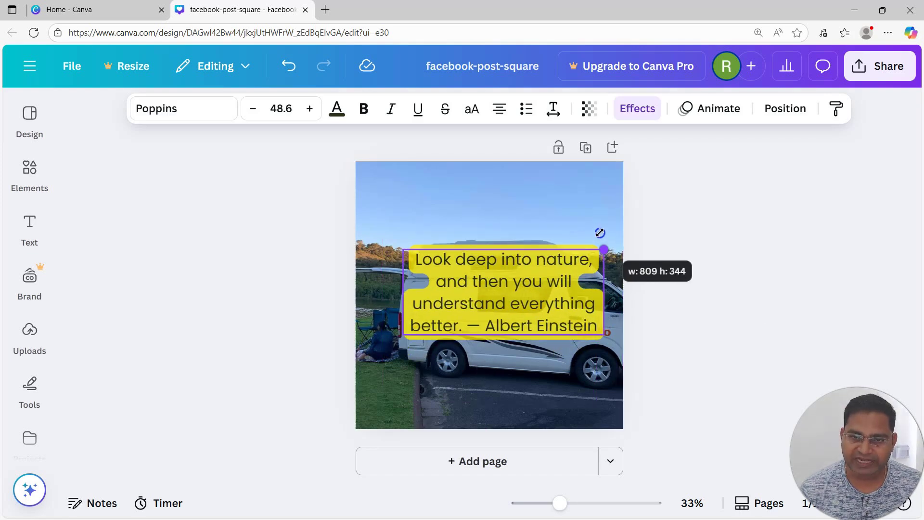
{"action": "left_click_drag", "start_coordinate": [511, 295], "coordinate": [498, 289]}
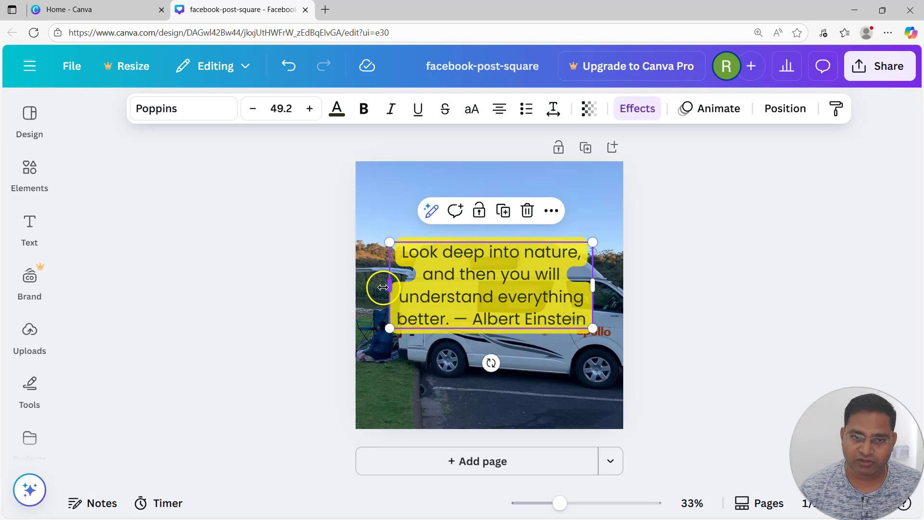
{"action": "left_click_drag", "start_coordinate": [391, 285], "coordinate": [424, 291]}
{"action": "left_click_drag", "start_coordinate": [513, 292], "coordinate": [505, 320]}
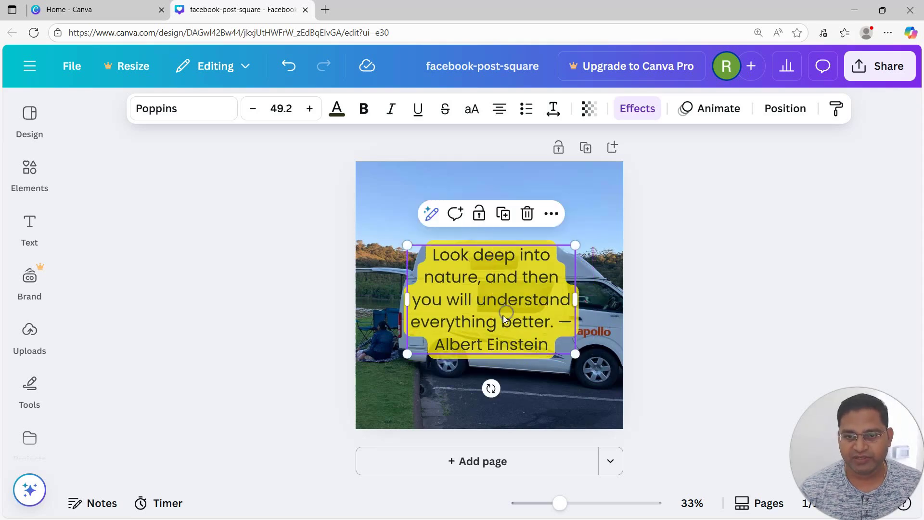
Step: Try a Roundness of 0 on the quote's background effect and return it to 50
{"action": "left_click", "coordinate": [644, 110]}
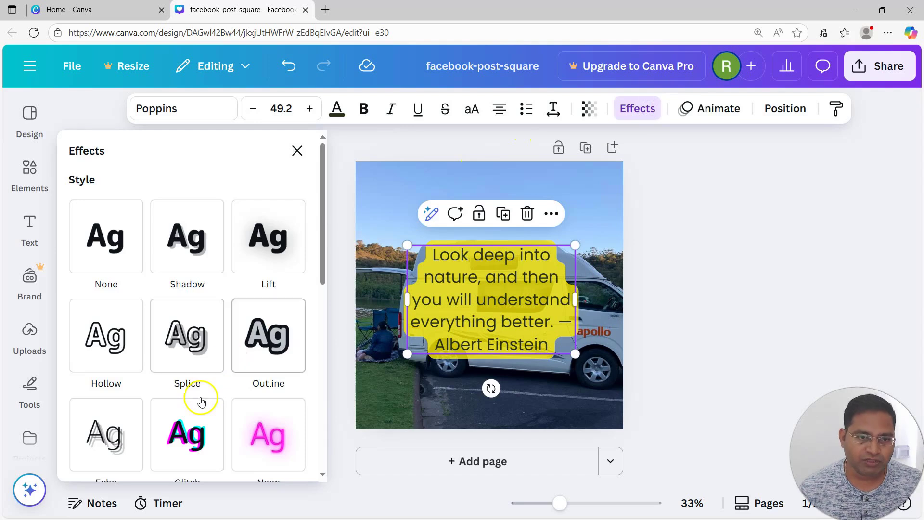
{"action": "scroll", "coordinate": [201, 400], "scroll_direction": "down", "scroll_amount": 5}
{"action": "scroll", "coordinate": [215, 373], "scroll_direction": "up", "scroll_amount": 2}
{"action": "scroll", "coordinate": [215, 374], "scroll_direction": "down", "scroll_amount": 4}
{"action": "scroll", "coordinate": [215, 373], "scroll_direction": "up", "scroll_amount": 5}
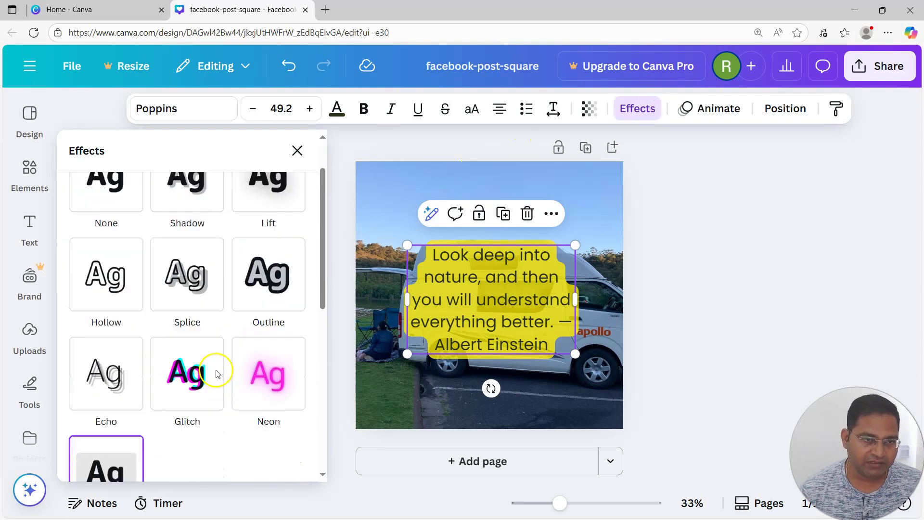
{"action": "scroll", "coordinate": [215, 374], "scroll_direction": "down", "scroll_amount": 3}
{"action": "scroll", "coordinate": [235, 330], "scroll_direction": "down", "scroll_amount": 4}
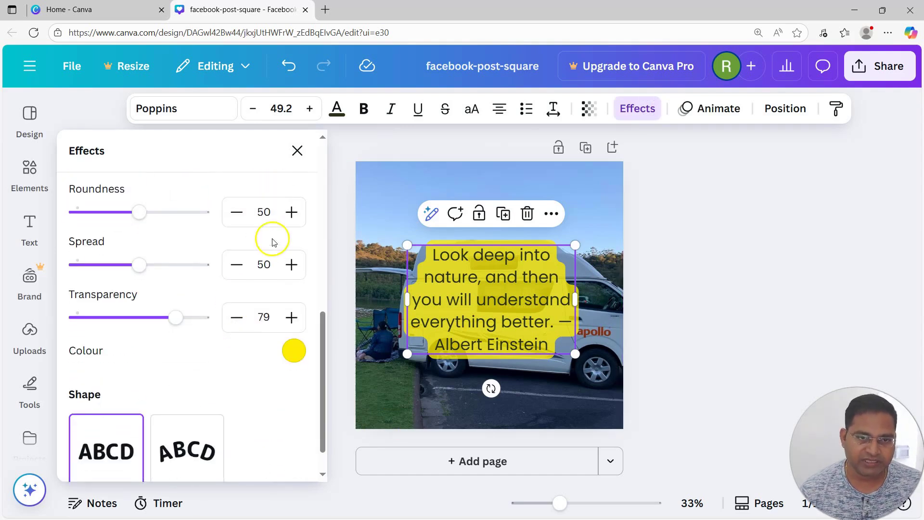
{"action": "left_click_drag", "start_coordinate": [144, 212], "coordinate": [52, 213]}
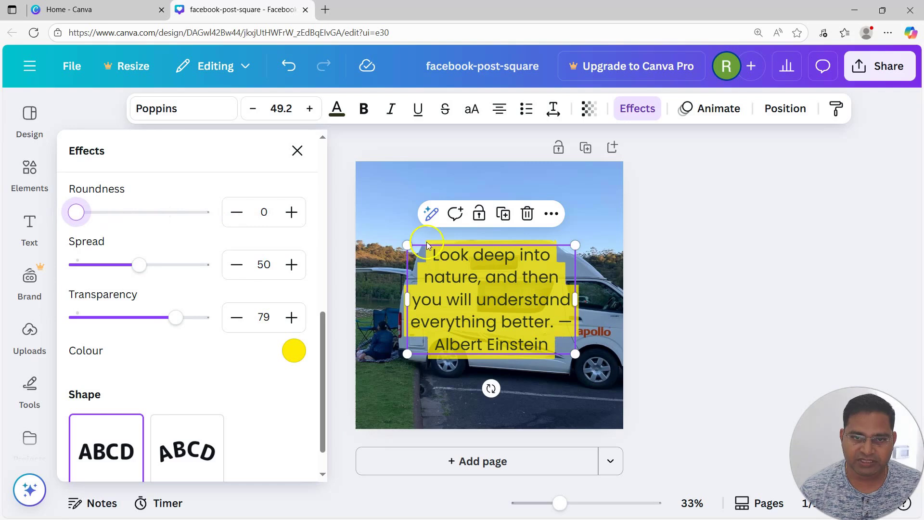
{"action": "left_click_drag", "start_coordinate": [76, 212], "coordinate": [136, 215]}
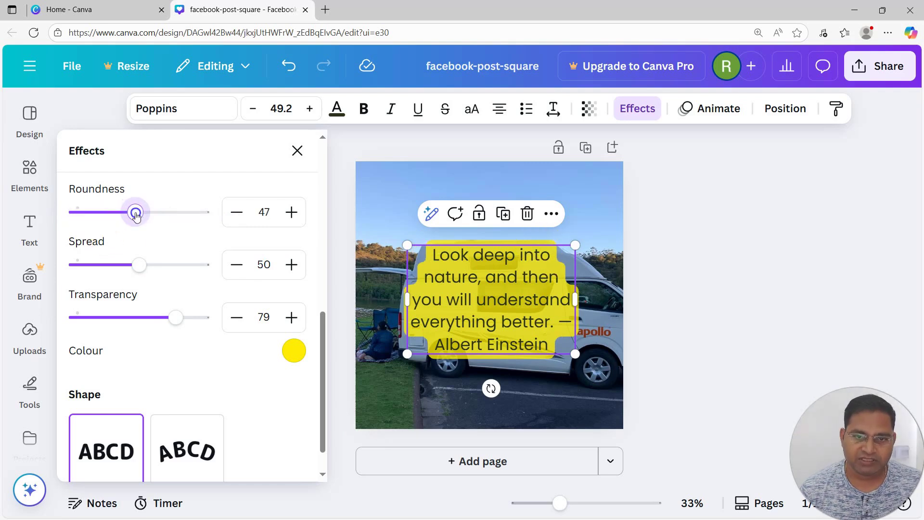
{"action": "left_click", "coordinate": [291, 212]}
{"action": "left_click", "coordinate": [291, 212]}
{"action": "left_click", "coordinate": [291, 212]}
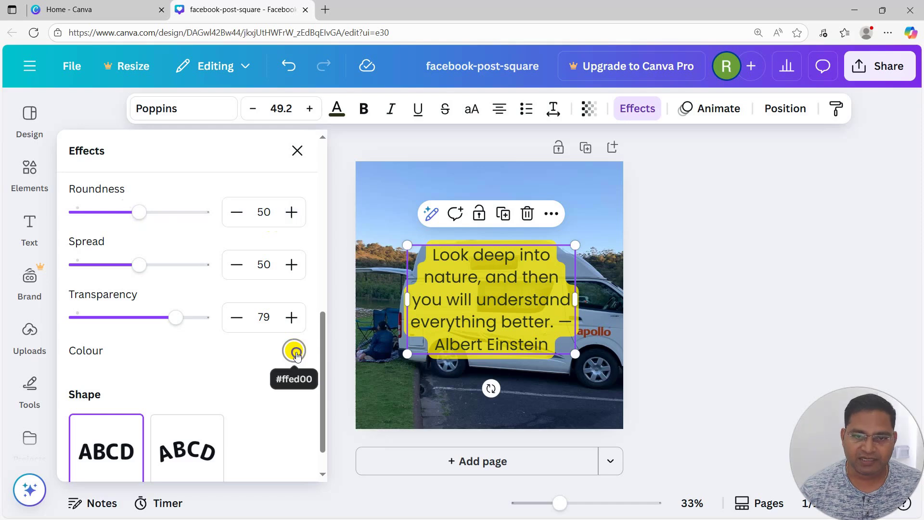
Step: Try turquoise, blue, orange and coral for the quote's background colour and restore the yellow
{"action": "left_click", "coordinate": [294, 351]}
{"action": "scroll", "coordinate": [267, 248], "scroll_direction": "down", "scroll_amount": 2}
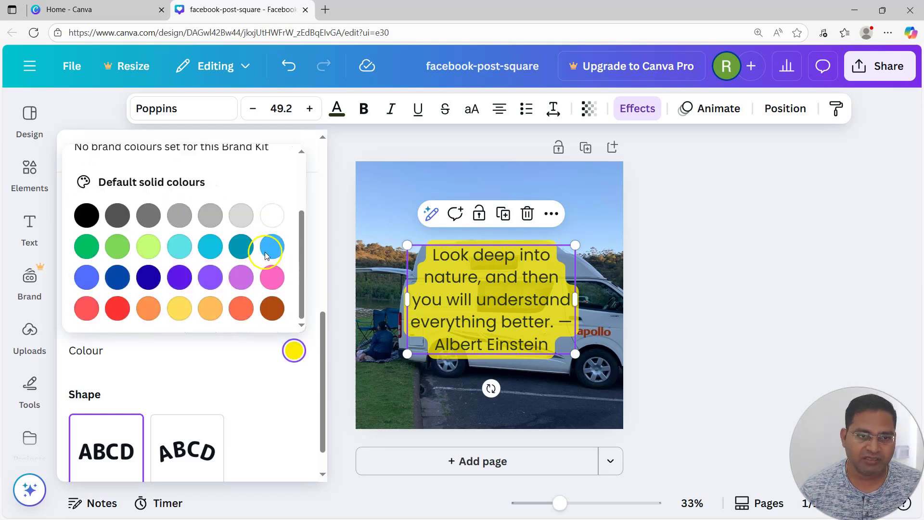
{"action": "left_click", "coordinate": [179, 247]}
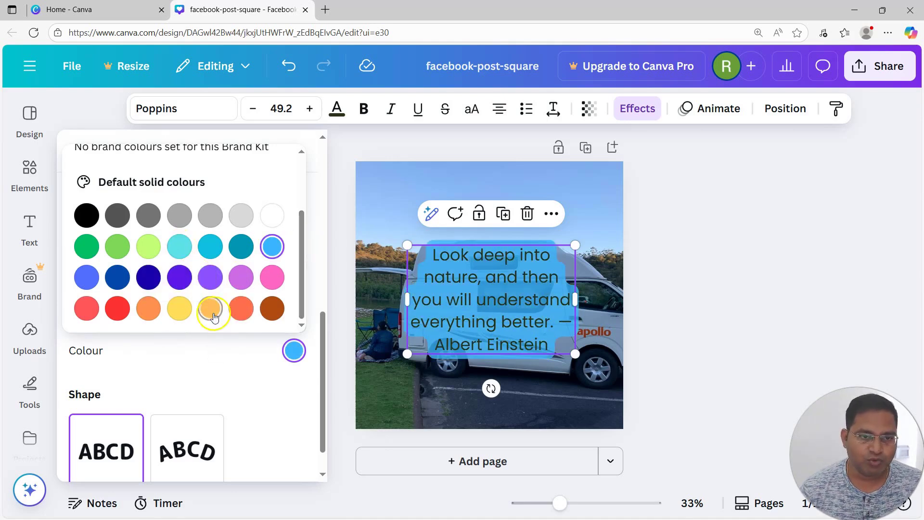
{"action": "left_click", "coordinate": [151, 314]}
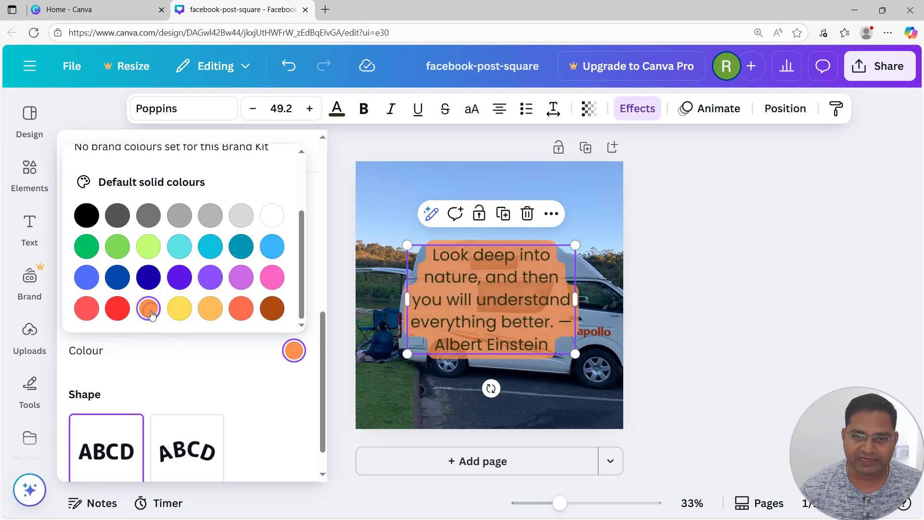
{"action": "left_click", "coordinate": [239, 309]}
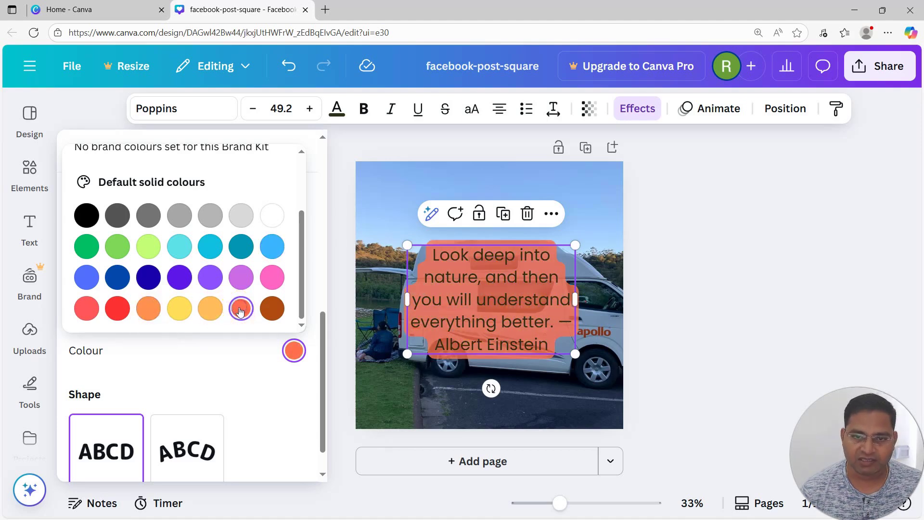
{"action": "left_click", "coordinate": [180, 198]}
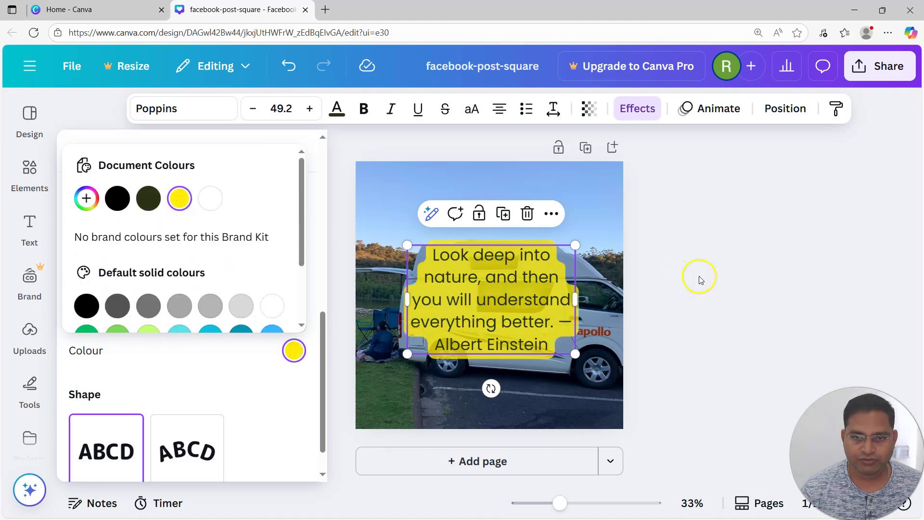
{"action": "left_click", "coordinate": [699, 277]}
Step: Move the quote up into the sky area of the photo and try the Bobby Jones font on it
{"action": "left_click_drag", "start_coordinate": [515, 306], "coordinate": [514, 237]}
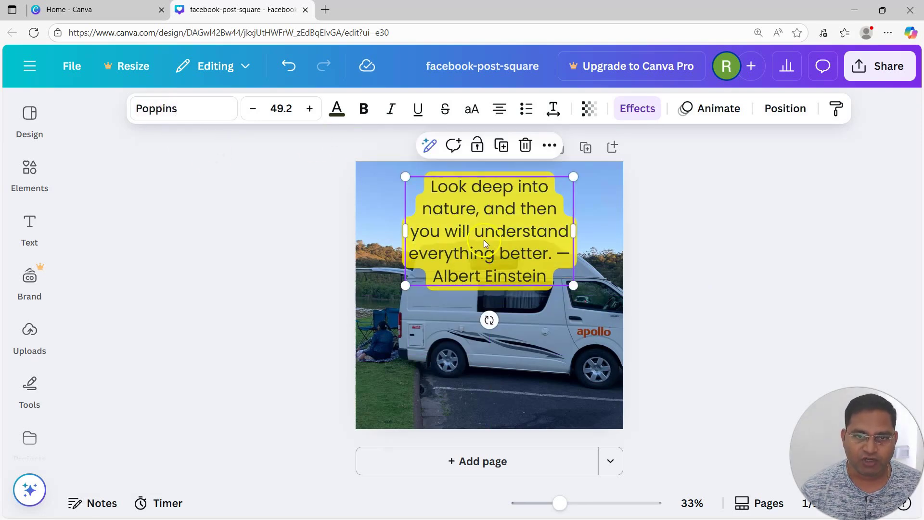
{"action": "left_click", "coordinate": [188, 110]}
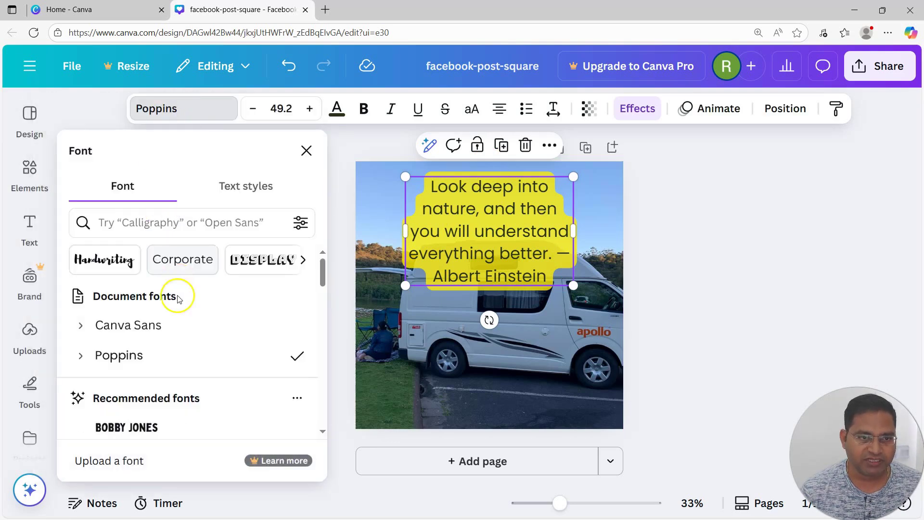
{"action": "left_click", "coordinate": [247, 189]}
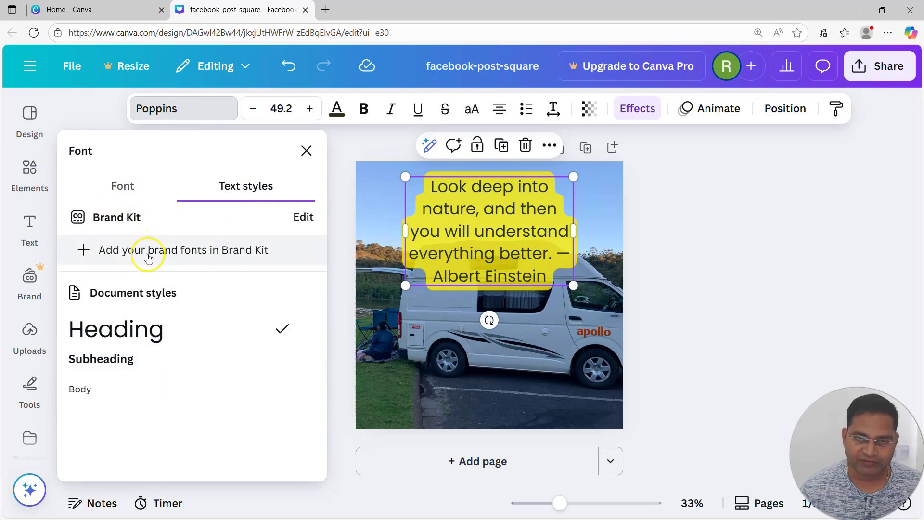
{"action": "left_click", "coordinate": [122, 187]}
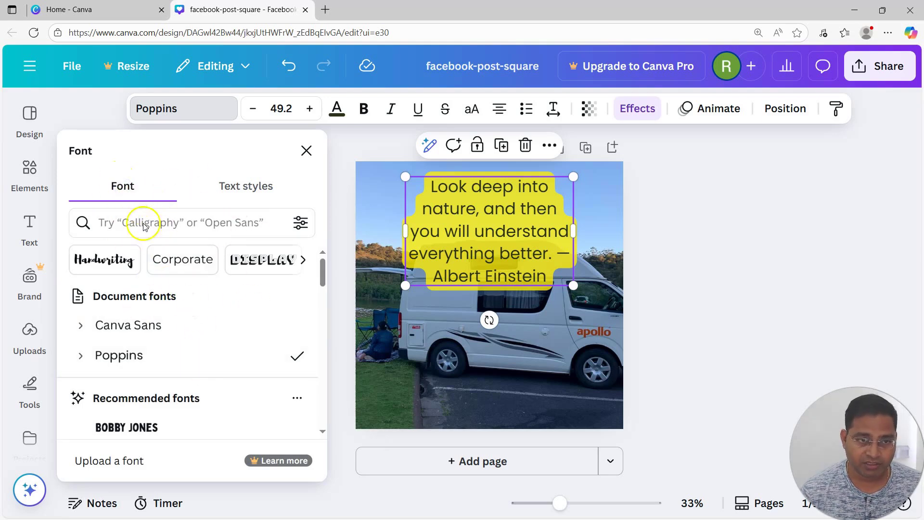
{"action": "scroll", "coordinate": [186, 392], "scroll_direction": "down", "scroll_amount": 3}
{"action": "left_click", "coordinate": [168, 311]}
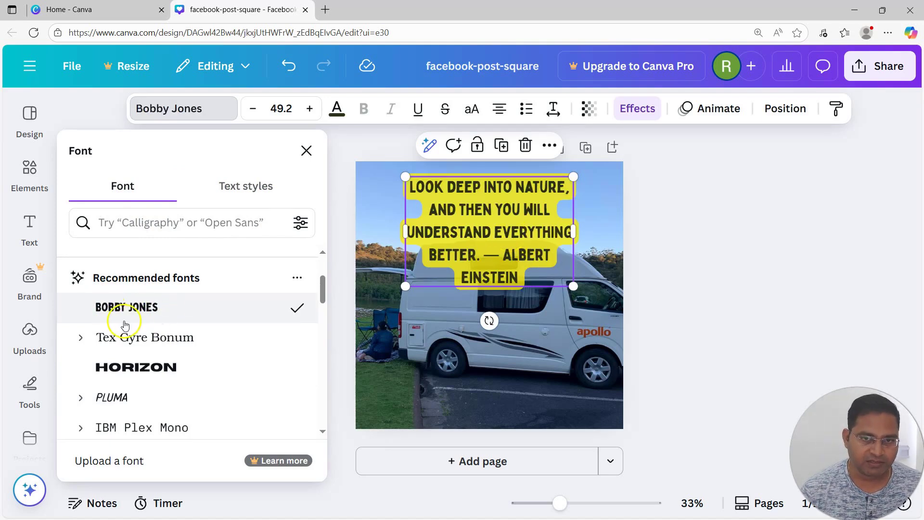
Step: Compare the Fredoka and Anton fonts on the quote and set its font to Fredoka
{"action": "scroll", "coordinate": [133, 337], "scroll_direction": "down", "scroll_amount": 3}
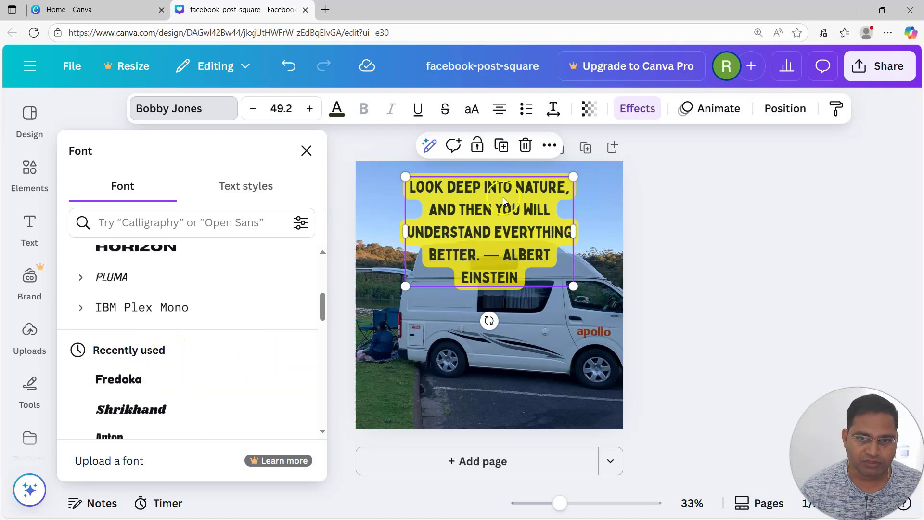
{"action": "scroll", "coordinate": [233, 336], "scroll_direction": "down", "scroll_amount": 1}
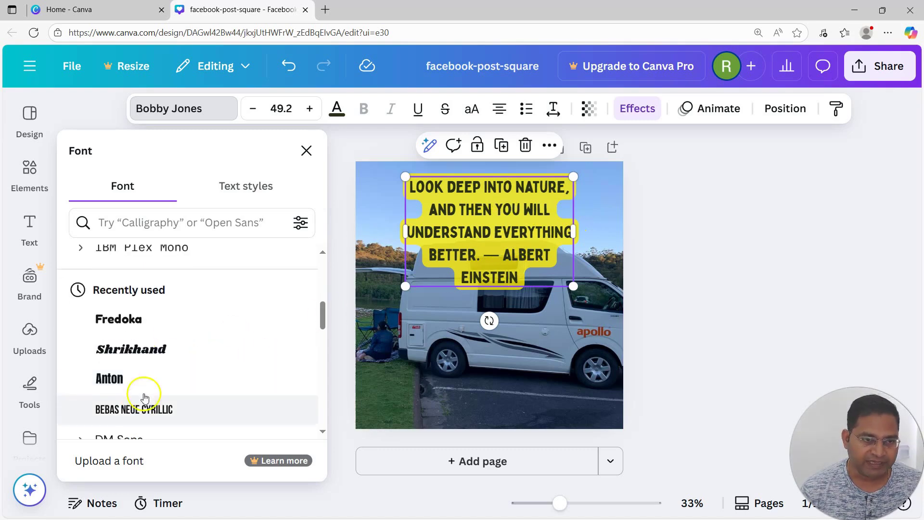
{"action": "left_click", "coordinate": [151, 321]}
{"action": "left_click", "coordinate": [148, 382]}
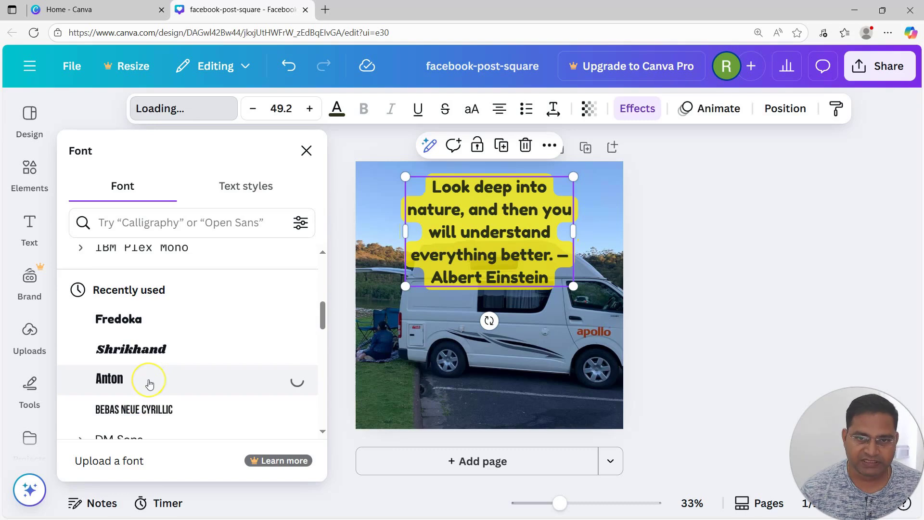
{"action": "scroll", "coordinate": [150, 380], "scroll_direction": "down", "scroll_amount": 4}
{"action": "scroll", "coordinate": [164, 365], "scroll_direction": "up", "scroll_amount": 2}
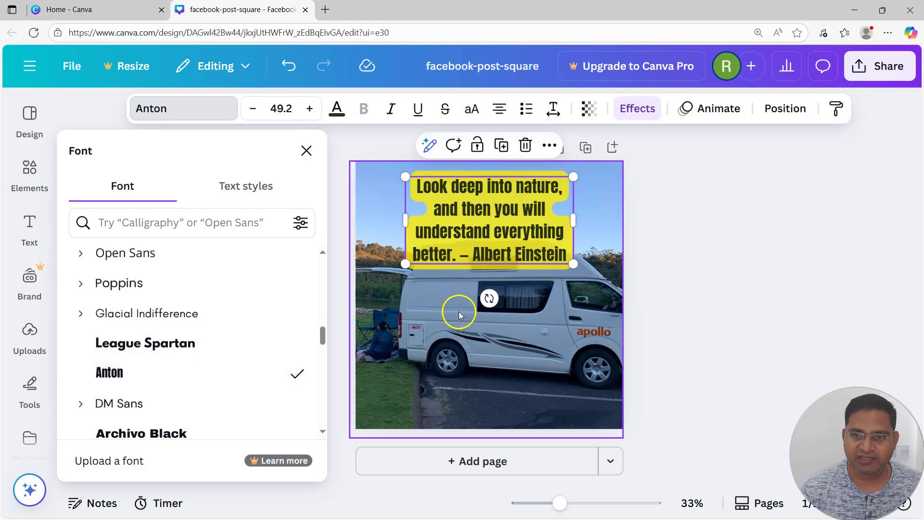
{"action": "scroll", "coordinate": [238, 384], "scroll_direction": "down", "scroll_amount": 5}
{"action": "scroll", "coordinate": [236, 383], "scroll_direction": "down", "scroll_amount": 2}
Step: Widen the quote's text box, with the Albert Einstein attribution on its own line, and centre it horizontally above the van
{"action": "left_click_drag", "start_coordinate": [573, 233], "coordinate": [609, 236]}
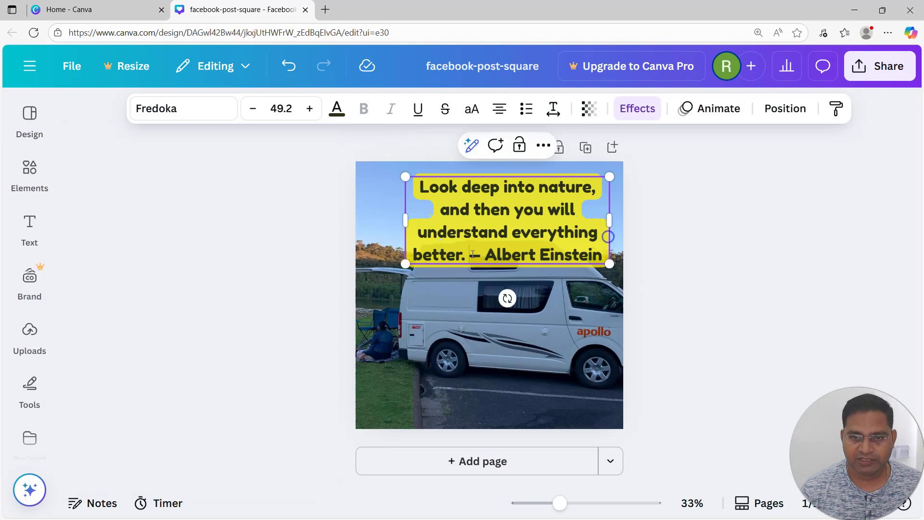
{"action": "left_click_drag", "start_coordinate": [566, 225], "coordinate": [539, 231]}
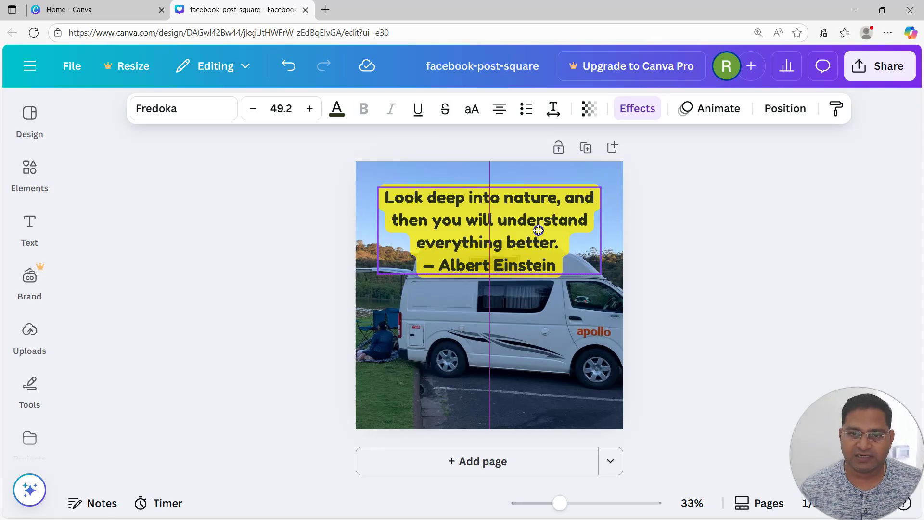
{"action": "left_click", "coordinate": [704, 283]}
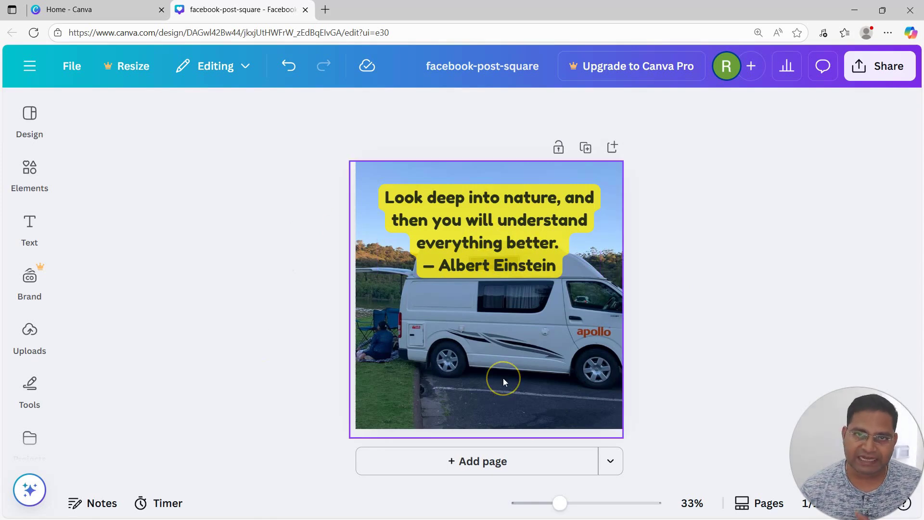
{"action": "left_click", "coordinate": [441, 394]}
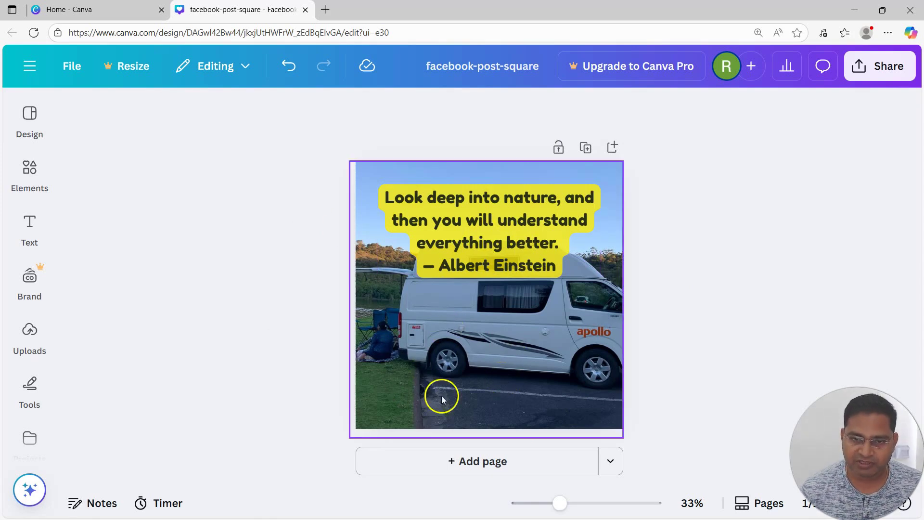
{"action": "left_click", "coordinate": [757, 260]}
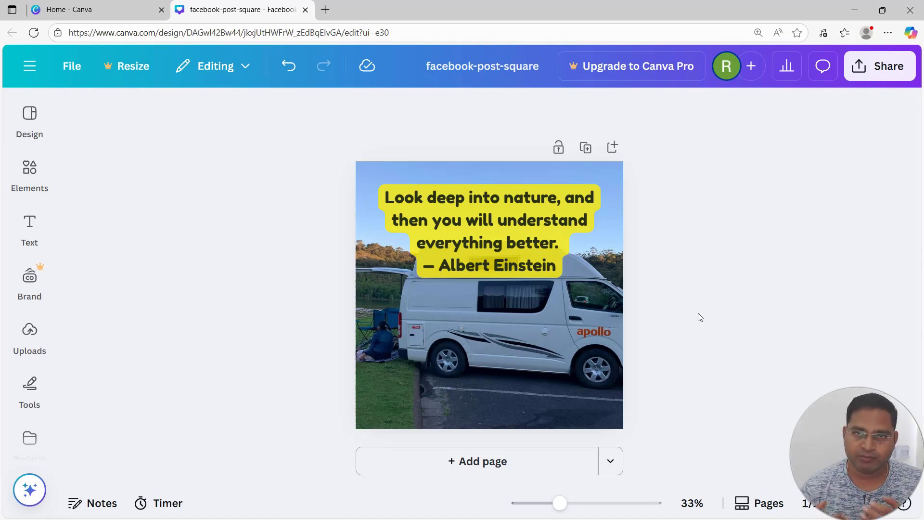
Step: Apply the Flint filter from the Natural filters to the campervan background photo
{"action": "left_click", "coordinate": [515, 374]}
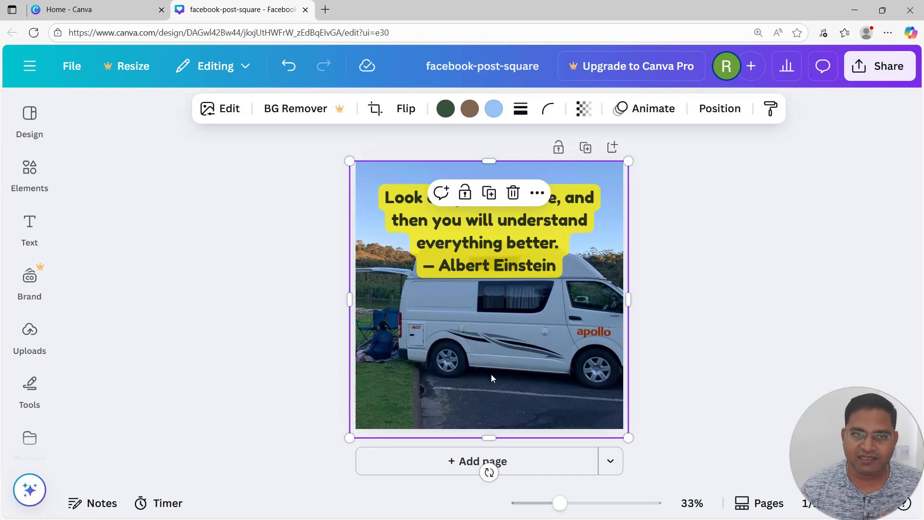
{"action": "left_click", "coordinate": [232, 113]}
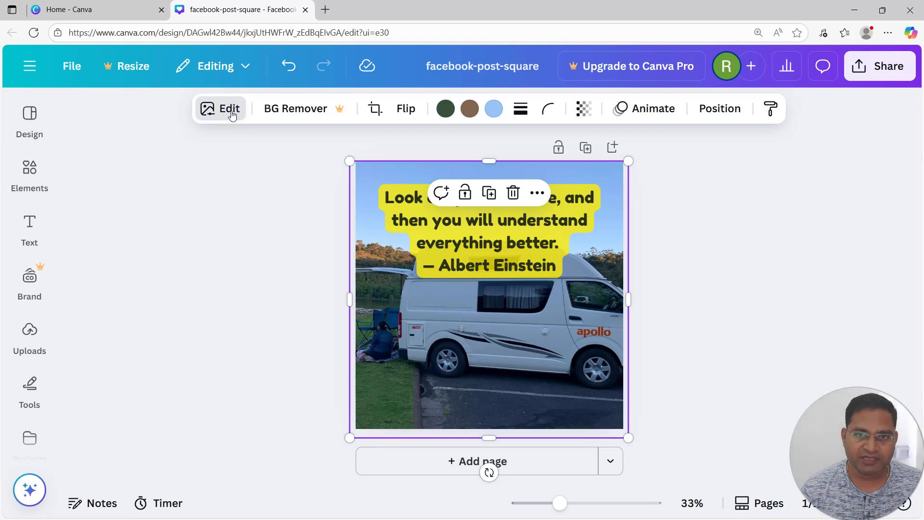
{"action": "scroll", "coordinate": [226, 326], "scroll_direction": "down", "scroll_amount": 5}
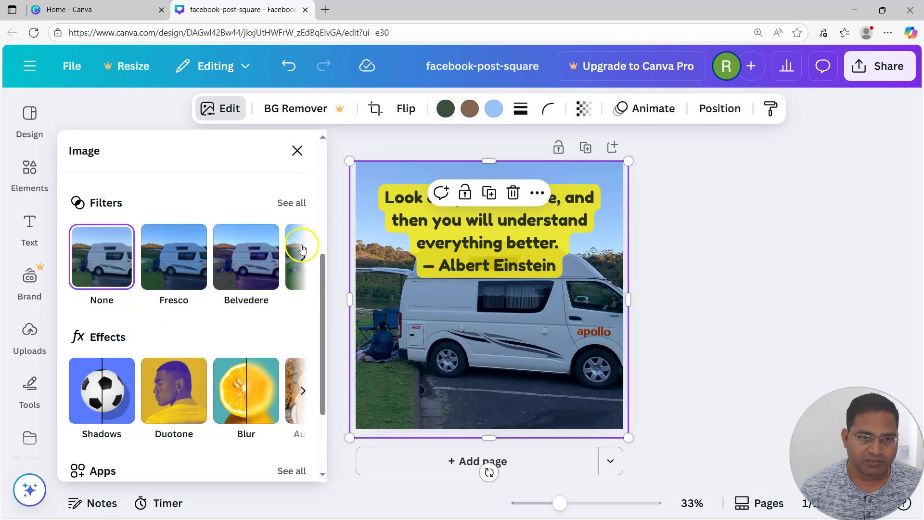
{"action": "left_click", "coordinate": [293, 204]}
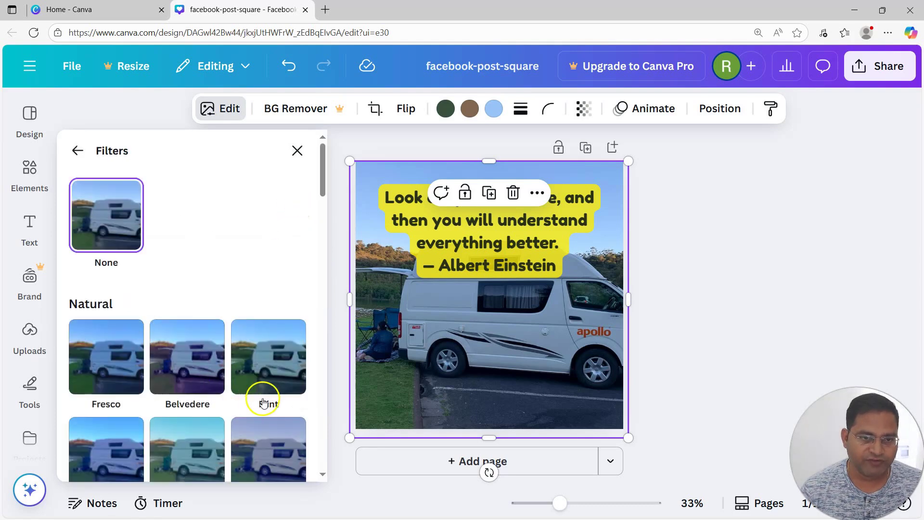
{"action": "left_click", "coordinate": [278, 361]}
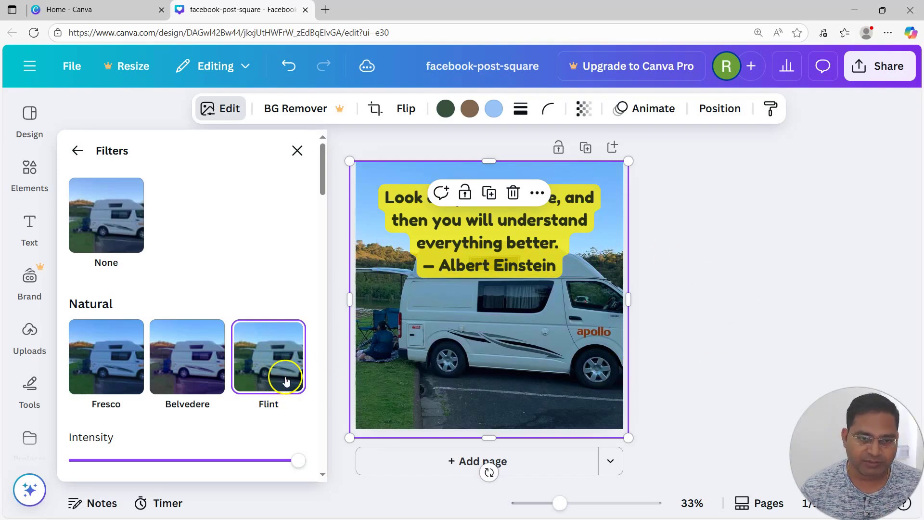
{"action": "left_click", "coordinate": [699, 279]}
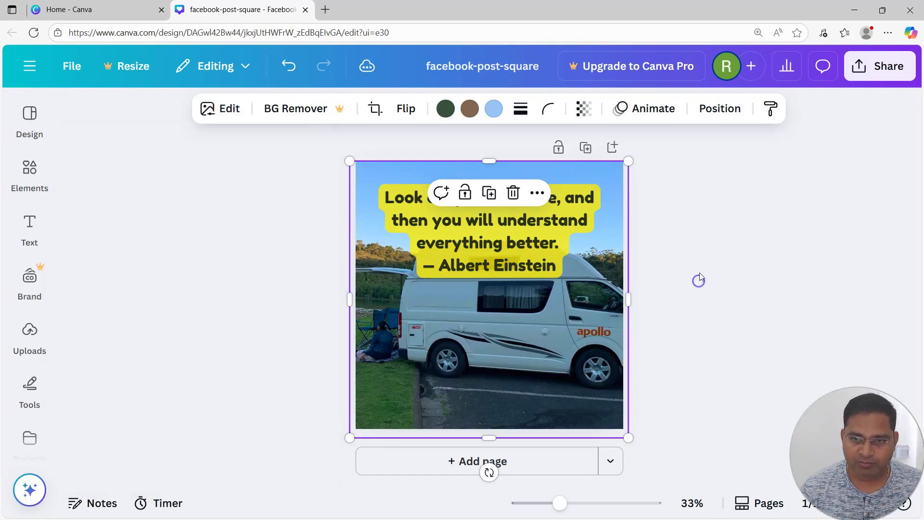
{"action": "left_click", "coordinate": [707, 231]}
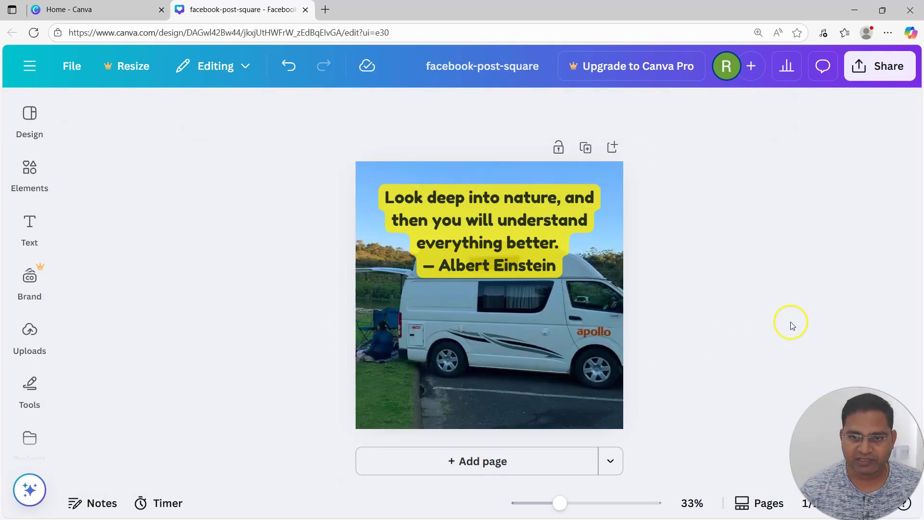
{"action": "left_click", "coordinate": [232, 276]}
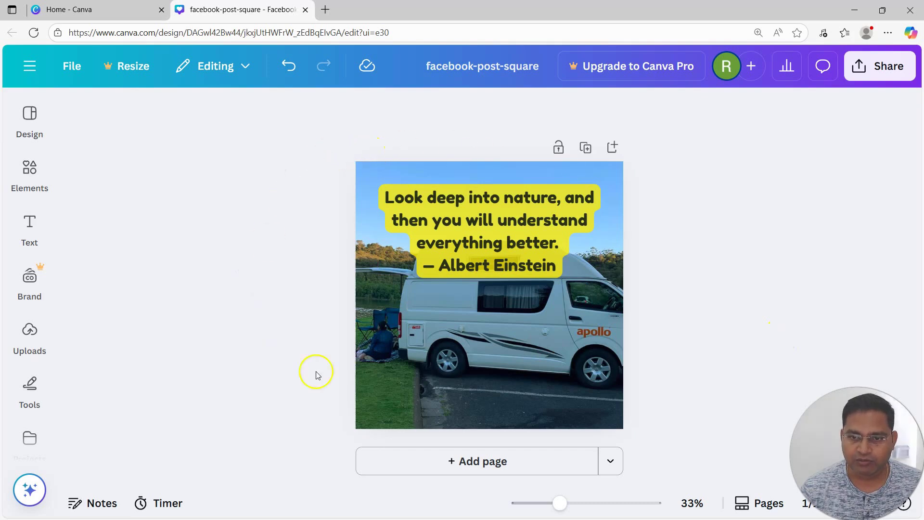
Step: Download the design as a PNG file at 1,080 × 1,080 px
{"action": "left_click", "coordinate": [880, 72]}
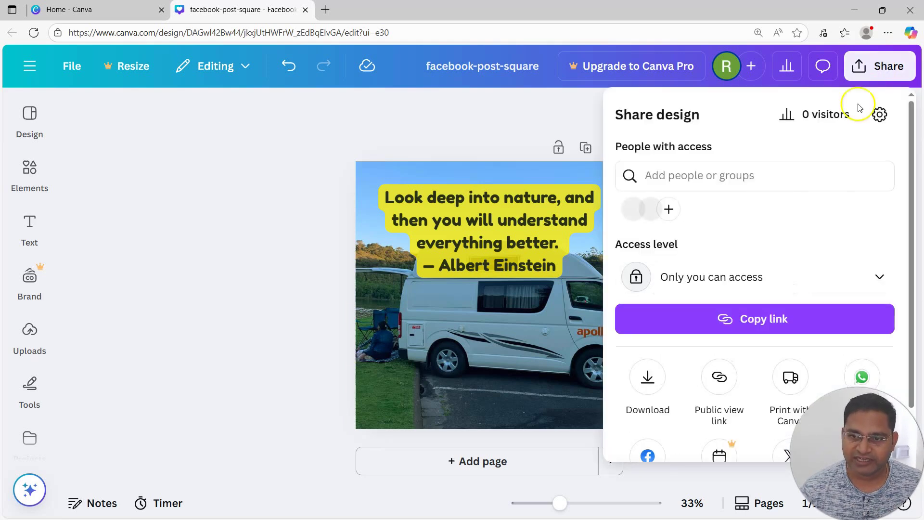
{"action": "left_click", "coordinate": [649, 377]}
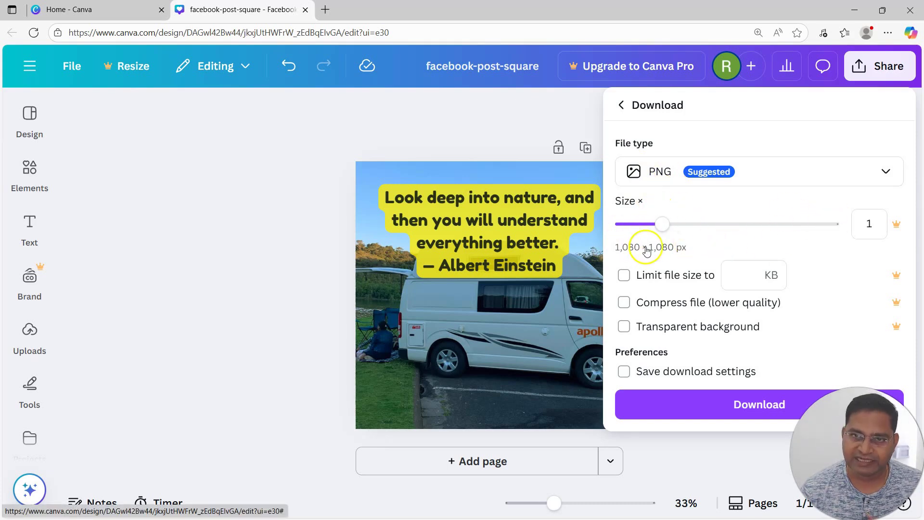
{"action": "left_click", "coordinate": [761, 407]}
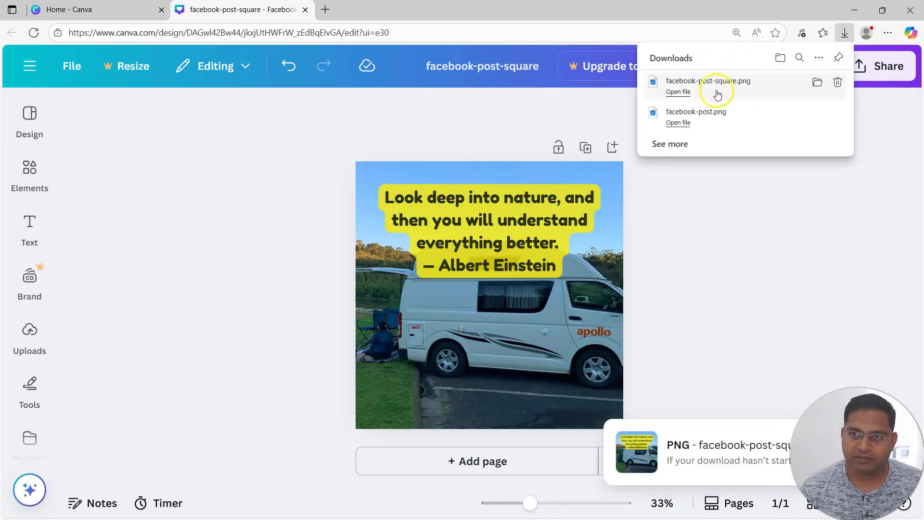